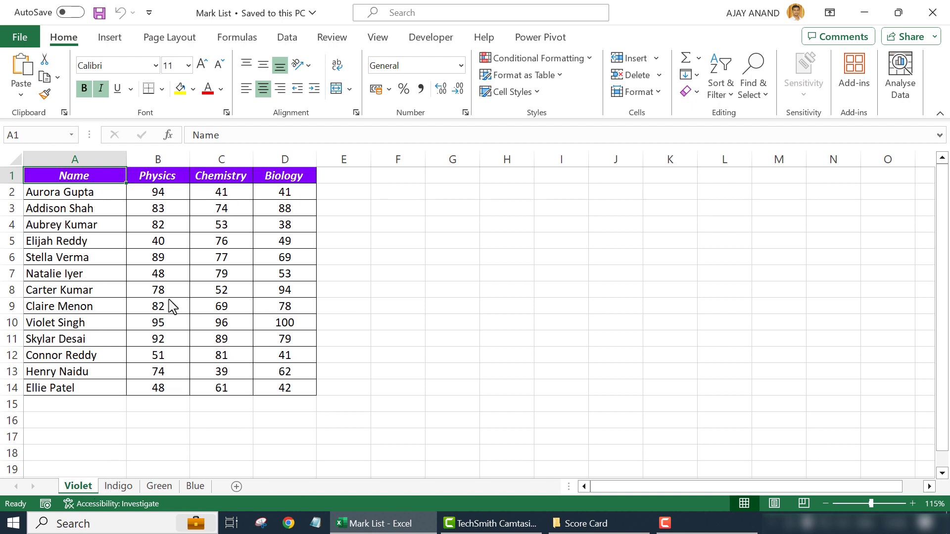
Step: Look through the marks on the Indigo, Green and Blue sheets of the Mark List workbook
left_click(119, 487)
left_click(158, 486)
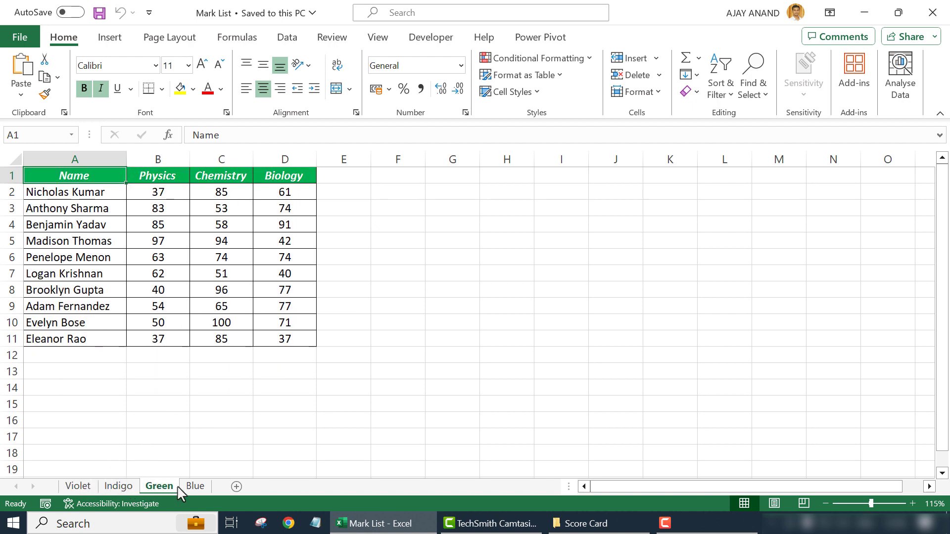
left_click(194, 486)
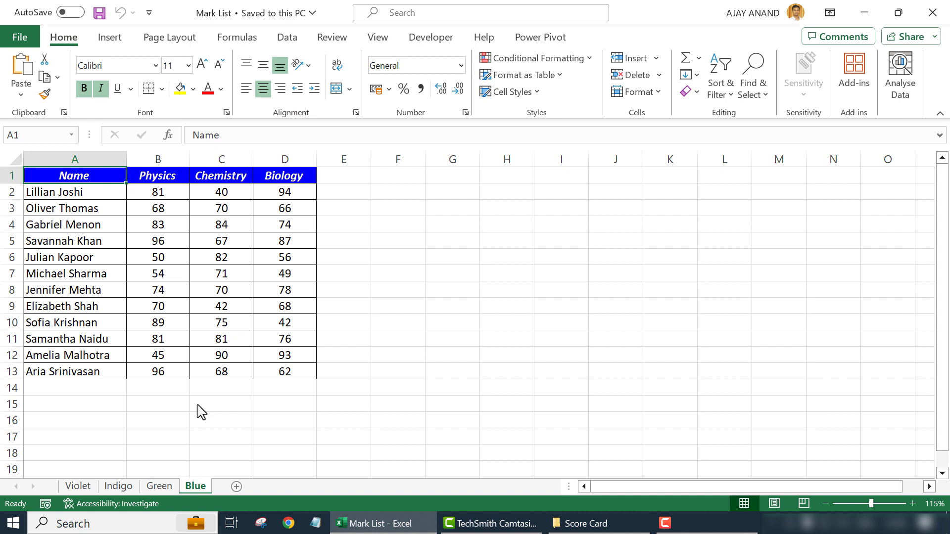
Step: Create a blank workbook and save it to the Desktop as "Combined data"
left_click(23, 31)
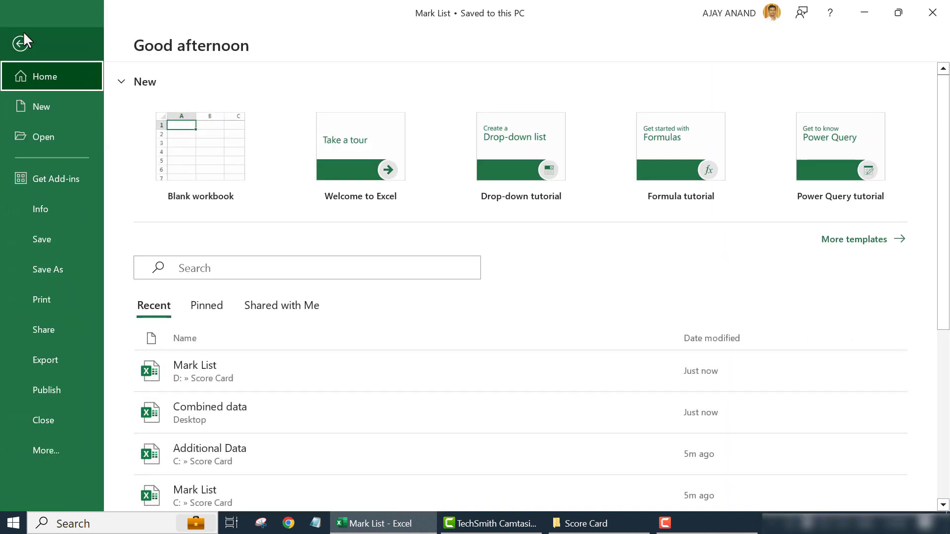
left_click(201, 156)
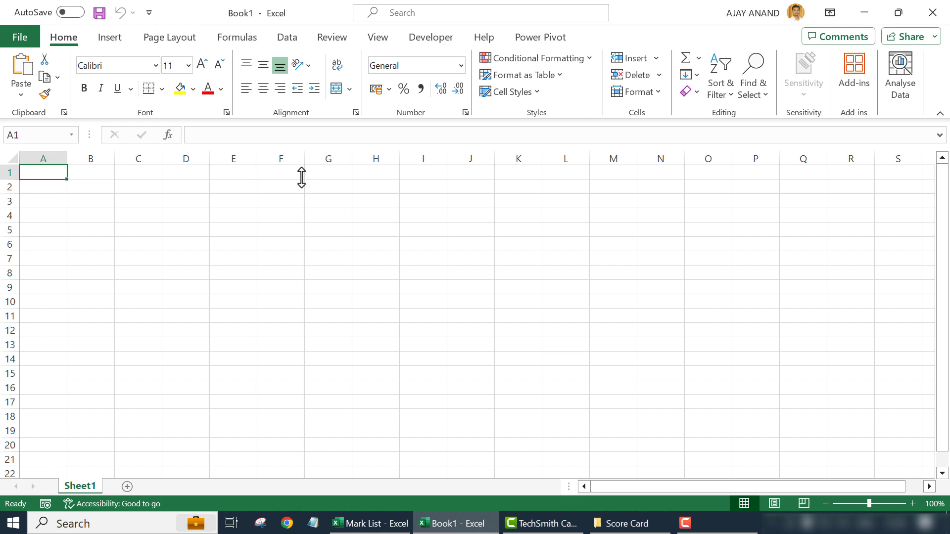
key("F12")
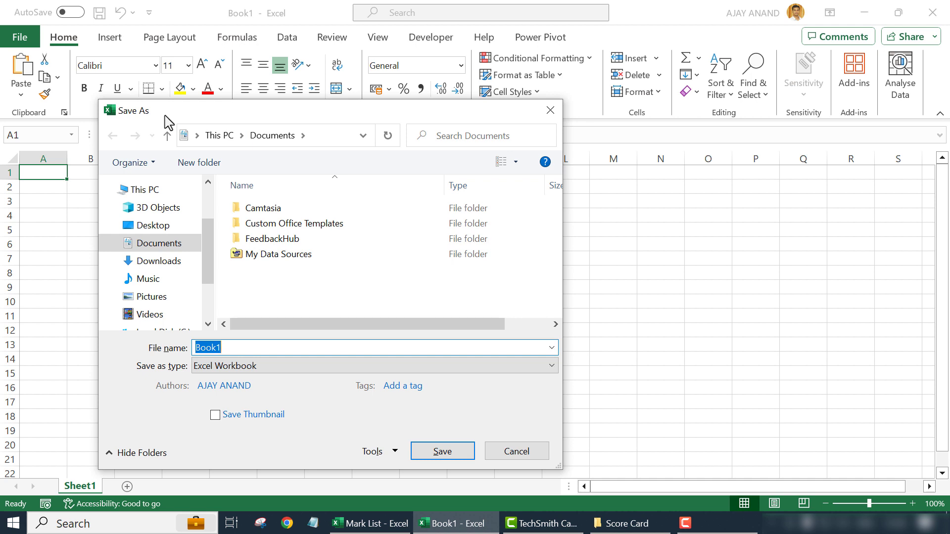
left_click(164, 227)
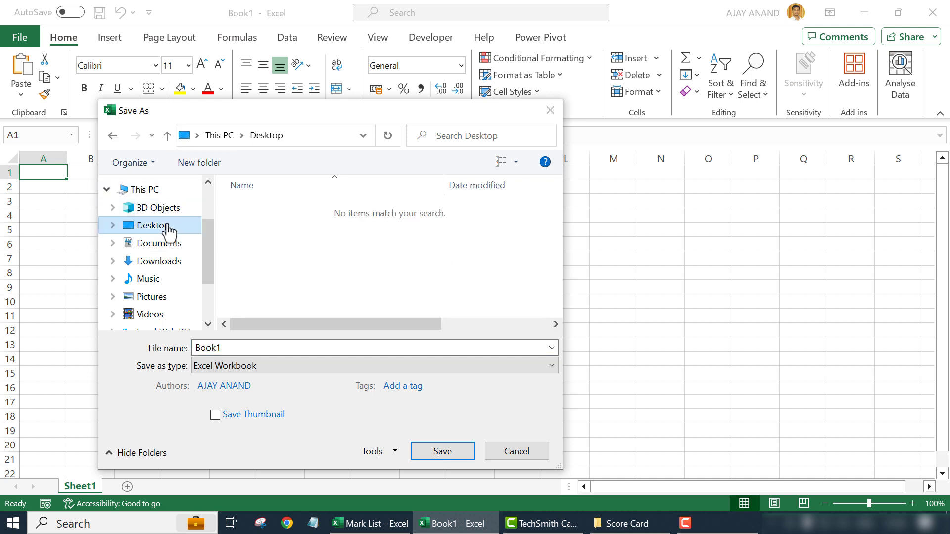
double_click(232, 347)
type("Combined data")
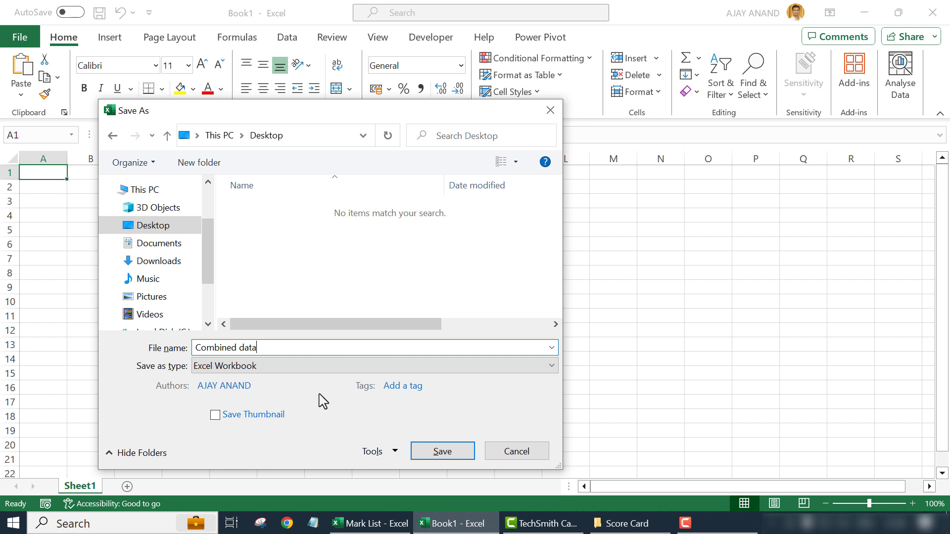
left_click(434, 452)
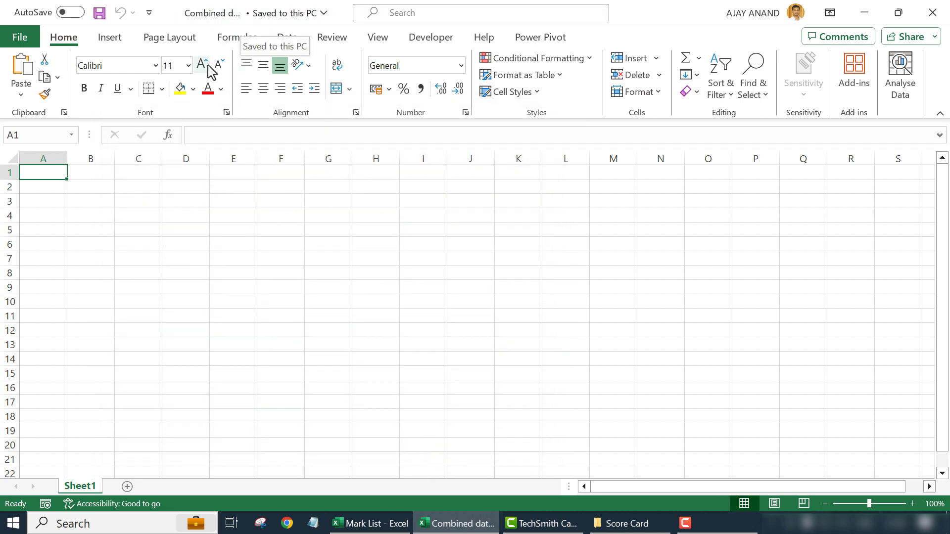
Step: Minimize the open workbooks to check for the saved file on the desktop, and return to the Combined data workbook
left_click(864, 15)
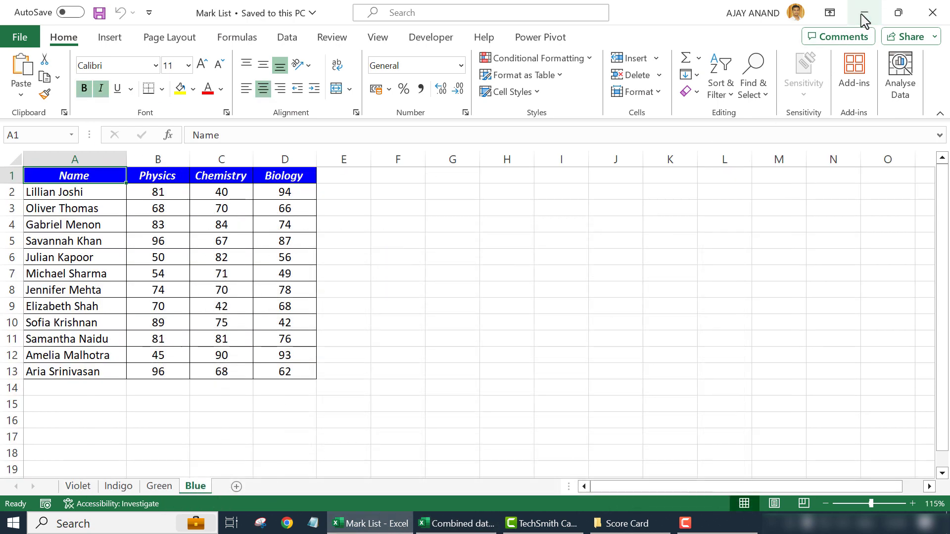
left_click(865, 15)
left_click(865, 16)
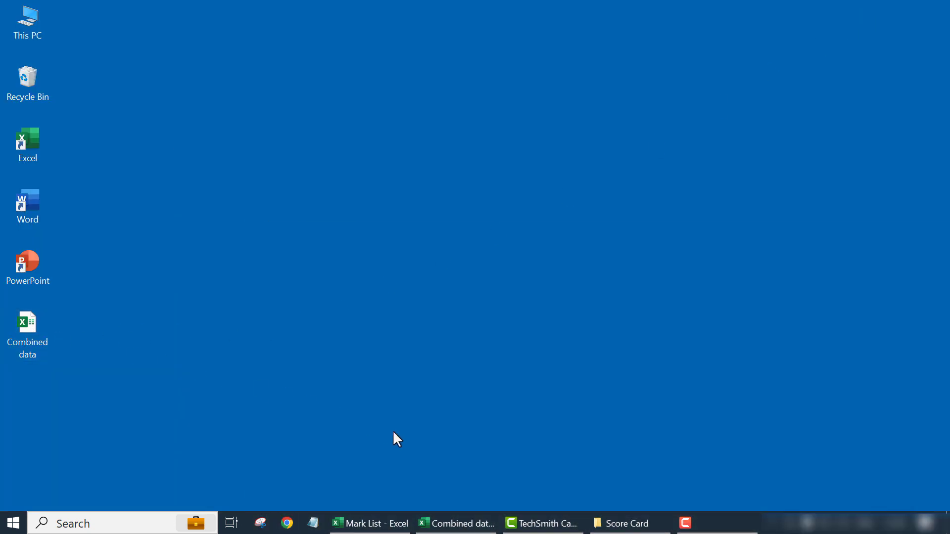
left_click(448, 522)
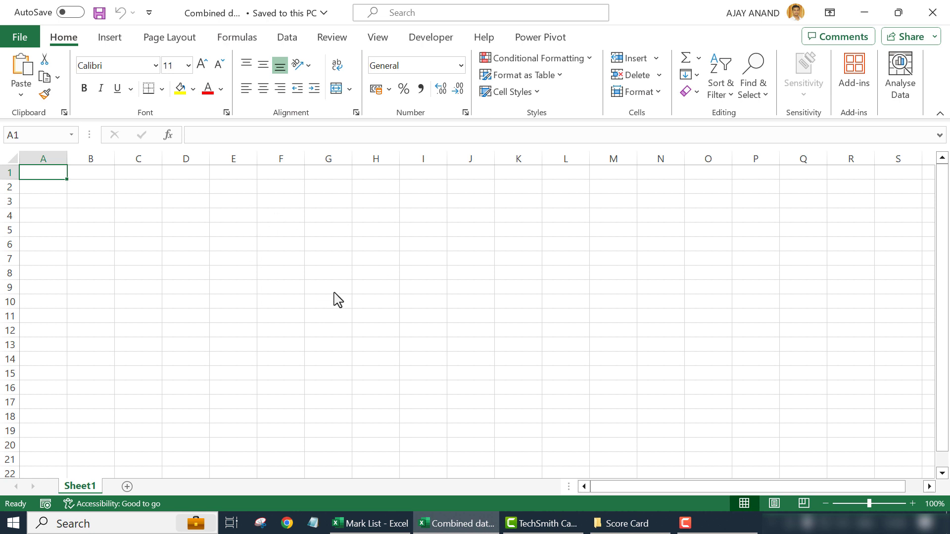
Step: Import the Mark List workbook from the Score Card folder on Work (D:) as an Excel workbook data source
left_click(286, 41)
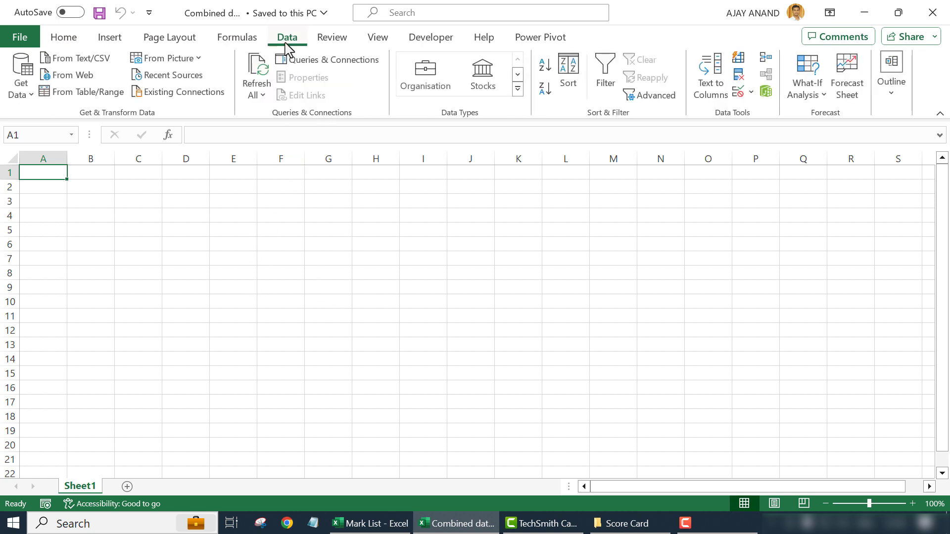
left_click(22, 89)
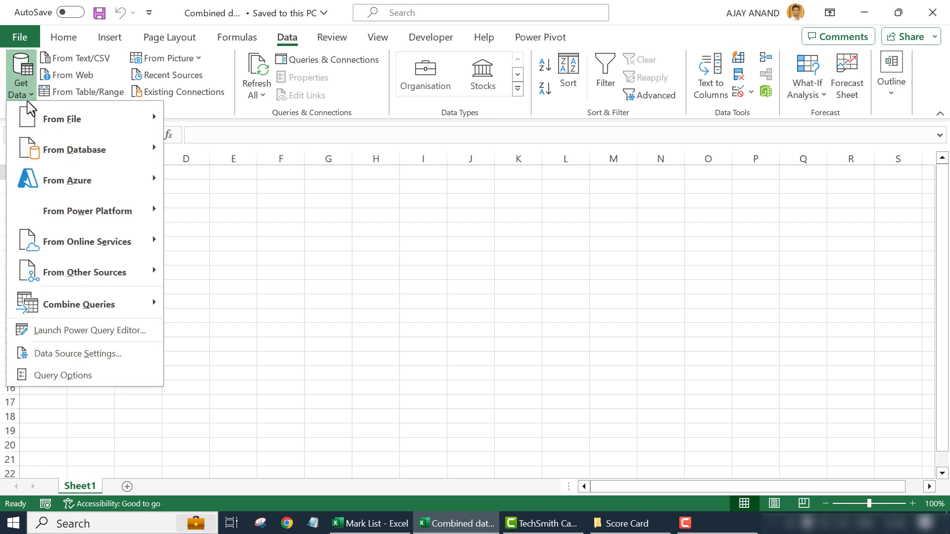
mouse_move(127, 132)
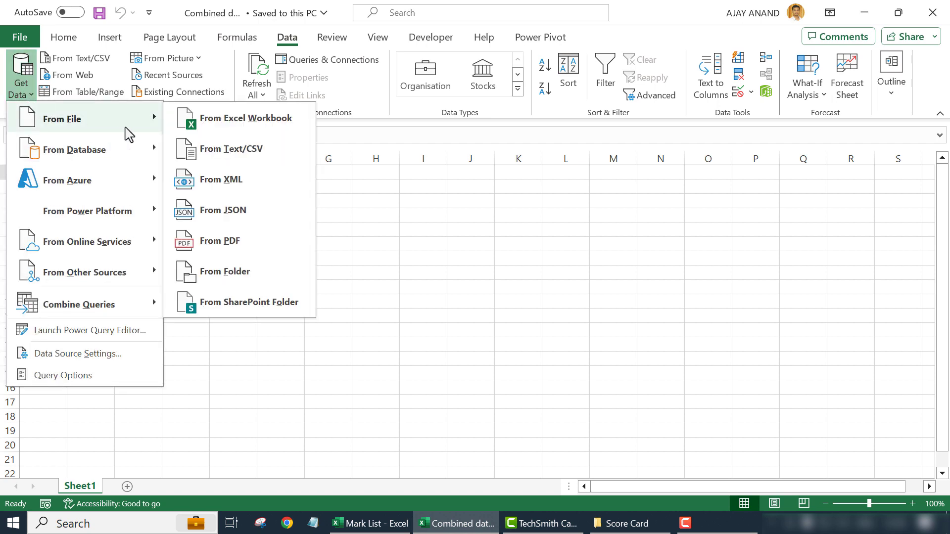
left_click(246, 133)
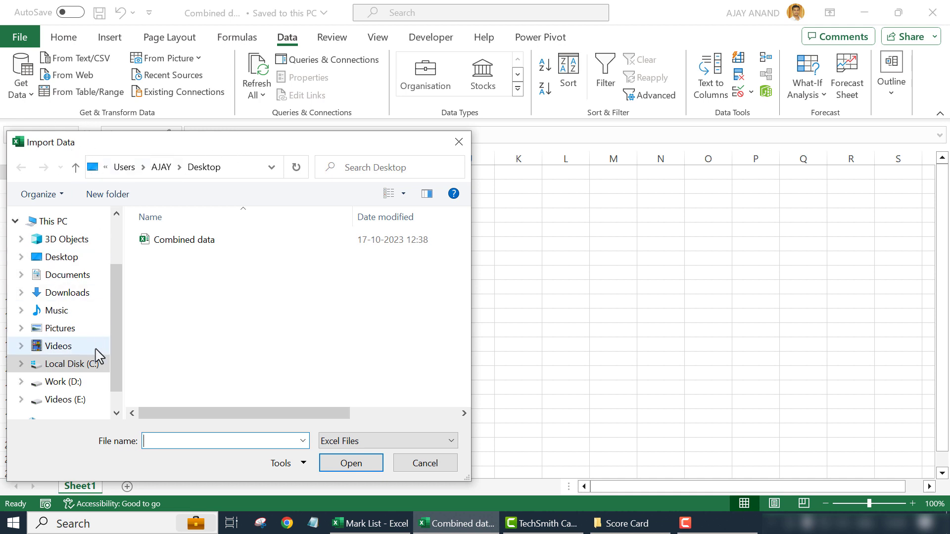
left_click(78, 383)
left_click(170, 316)
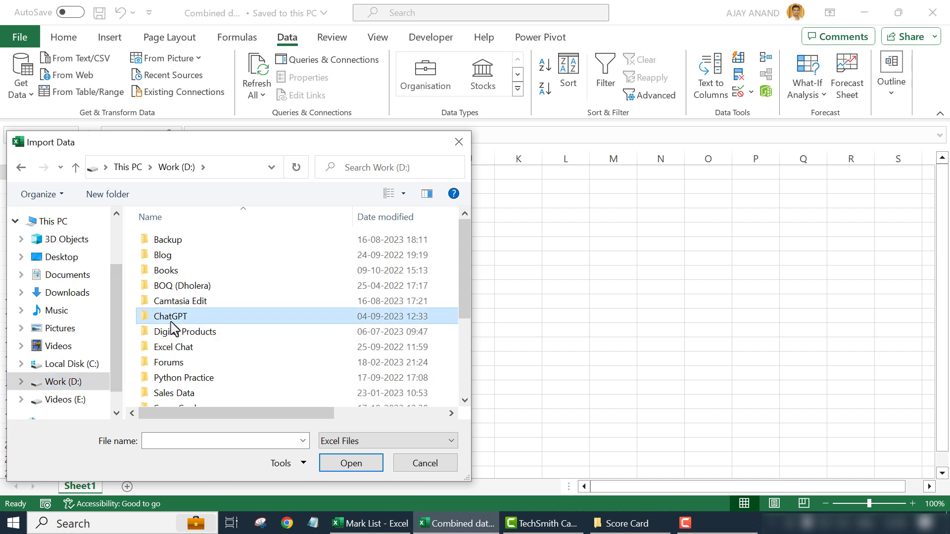
left_click(464, 399)
left_click(464, 401)
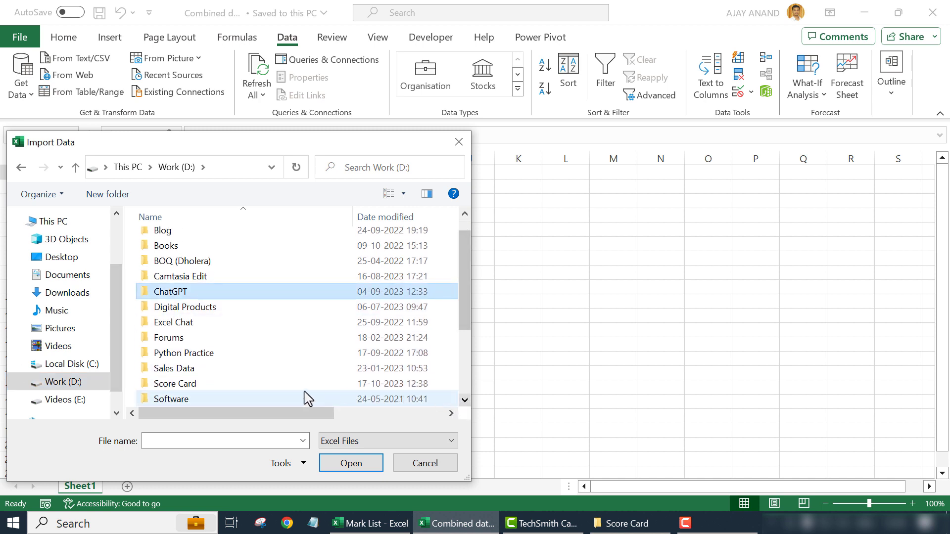
double_click(203, 384)
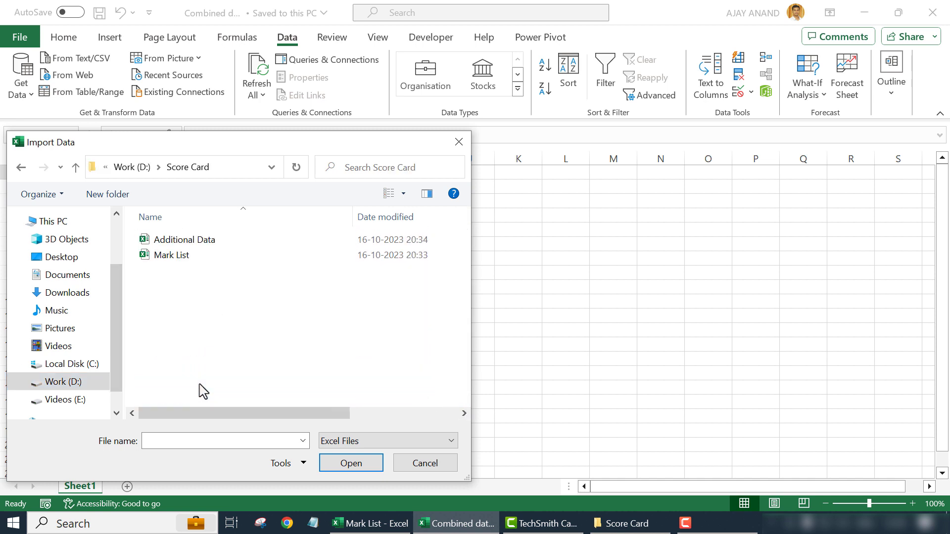
left_click(192, 262)
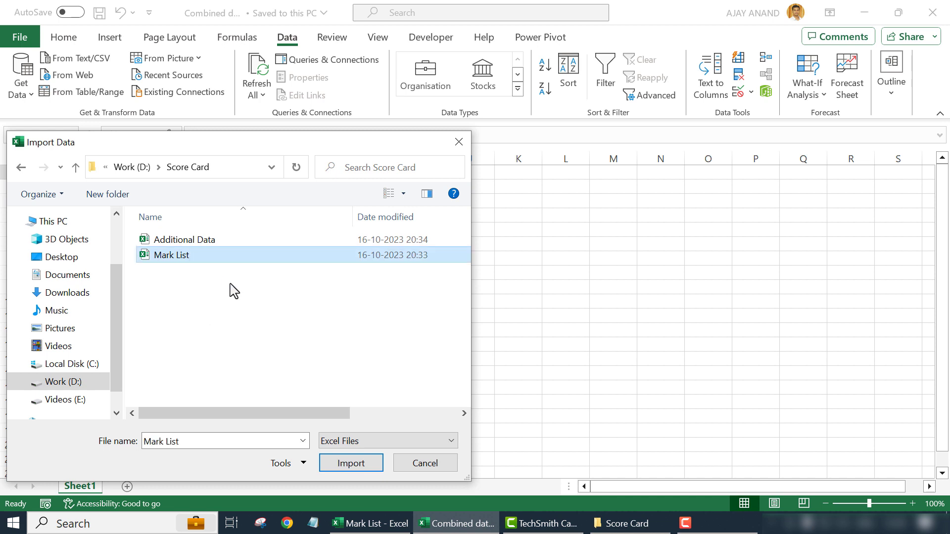
left_click(324, 465)
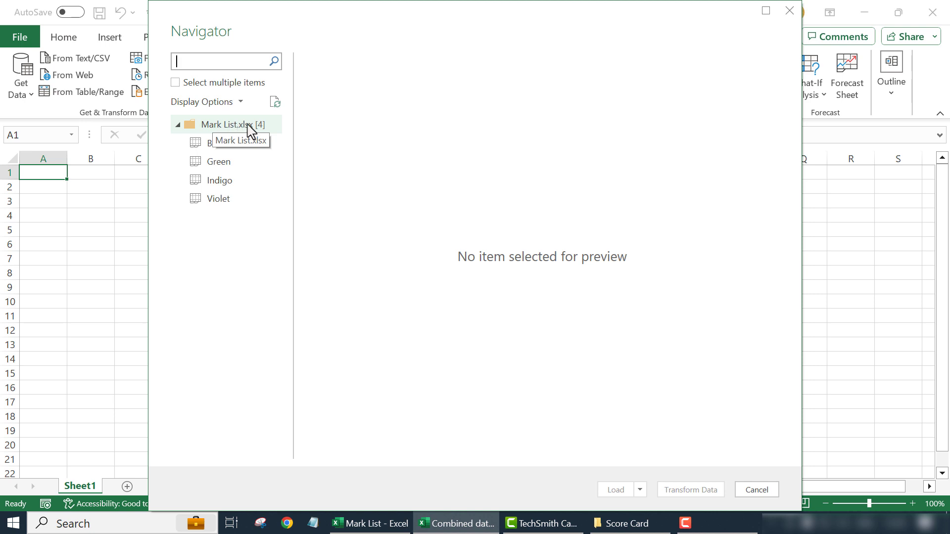
Step: Preview the Green, Blue and Indigo sheets and open Indigo for transformation in the Power Query Editor
left_click(242, 169)
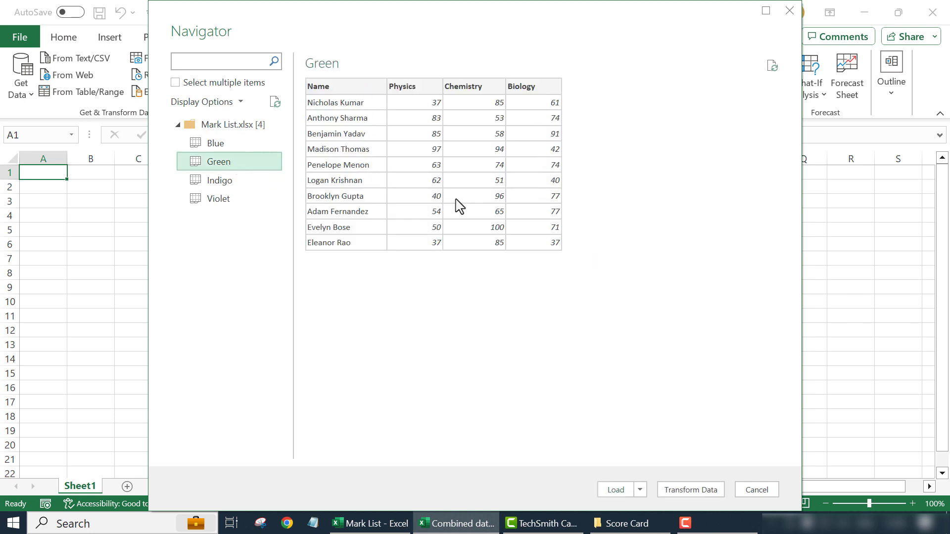
left_click(236, 145)
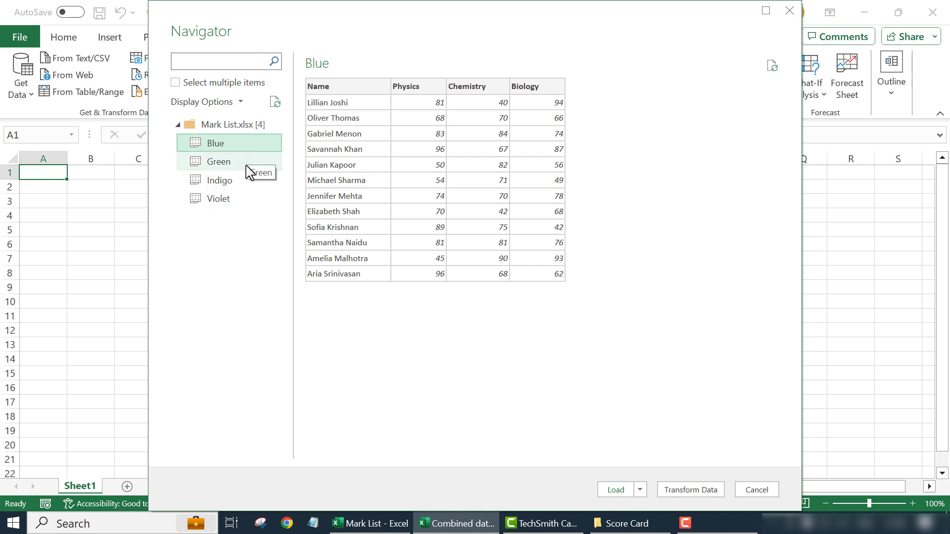
left_click(243, 184)
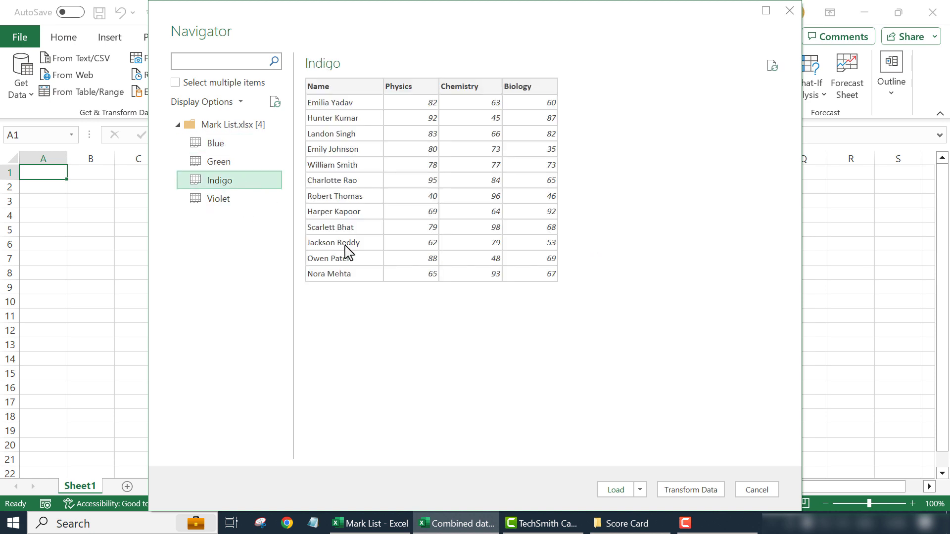
left_click(665, 490)
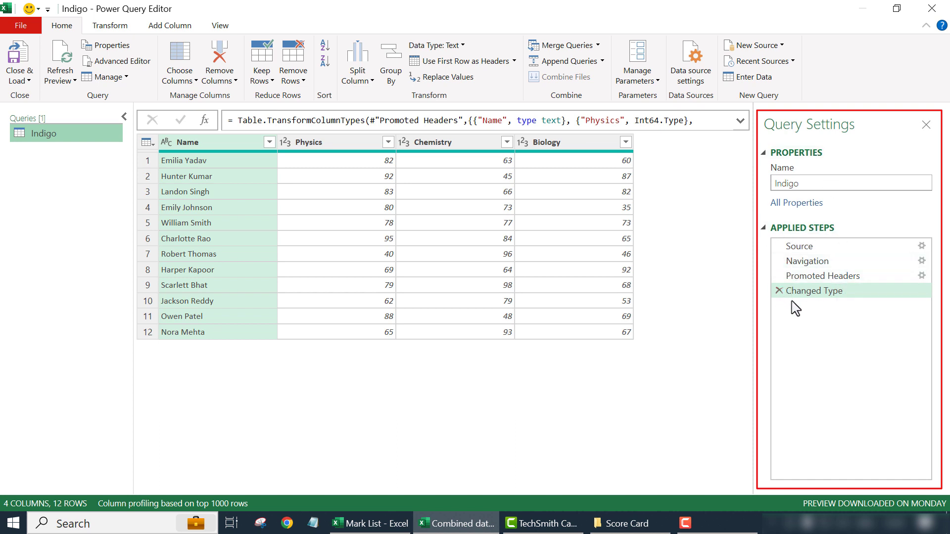
Step: Delete the Changed Type, Promoted Headers and Navigation steps from the query, and preview the Indigo and Blue tables in the Data column
left_click(778, 290)
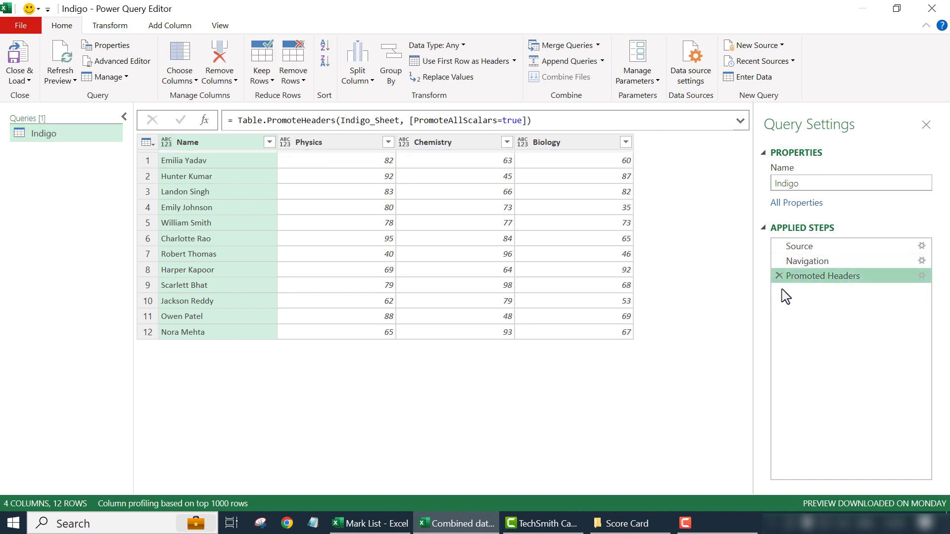
left_click(780, 276)
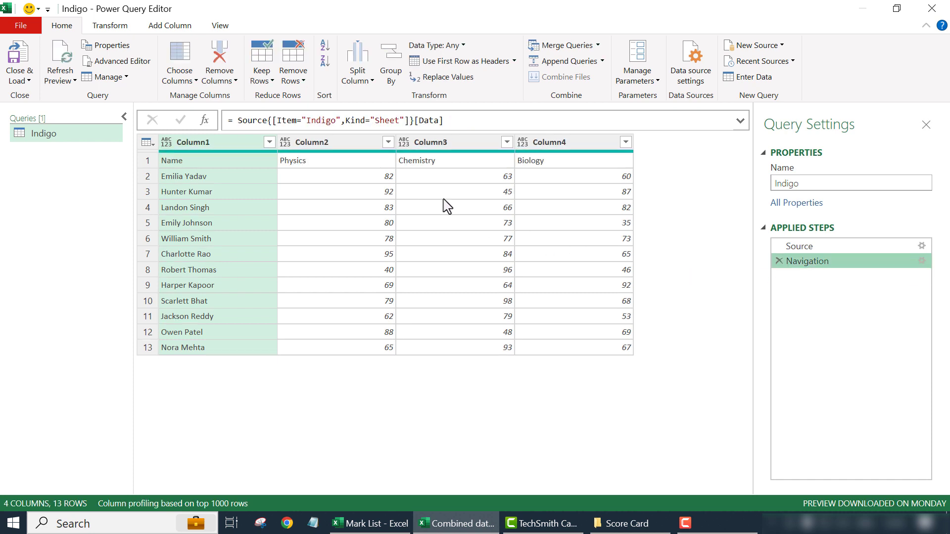
left_click(779, 261)
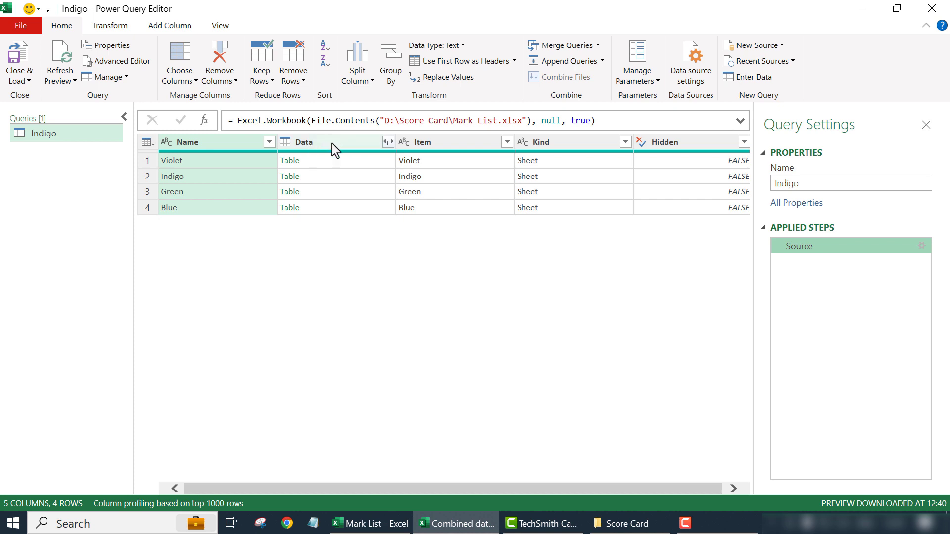
left_click(349, 179)
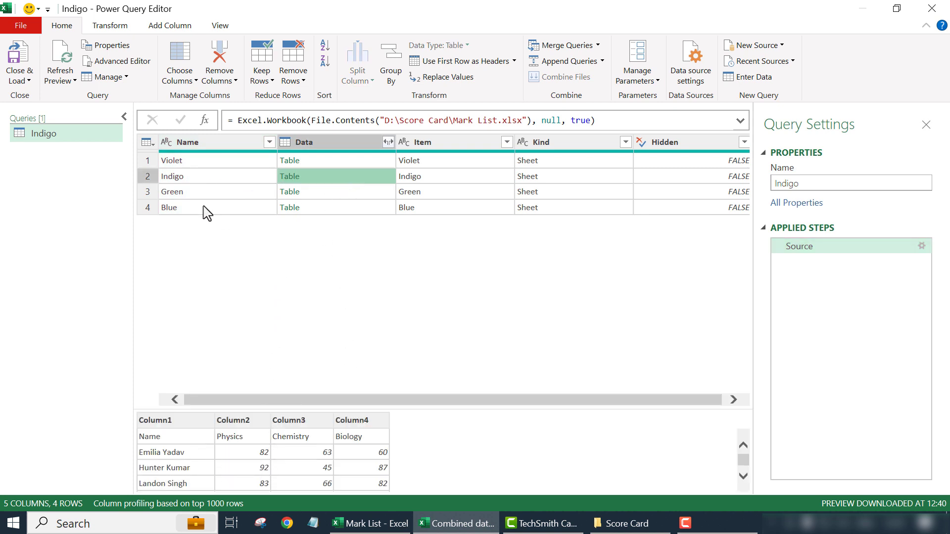
left_click(331, 211)
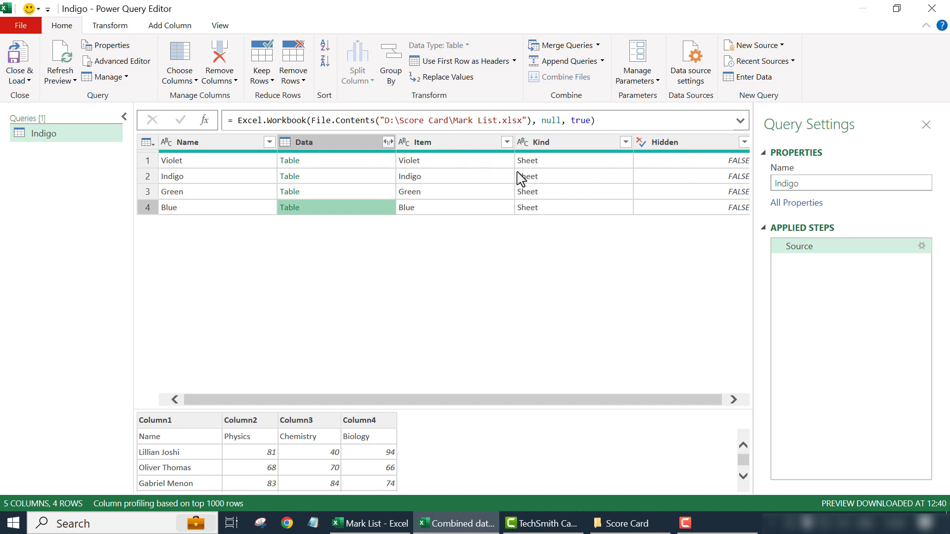
Step: Remove the Item, Kind and Hidden columns from the query
left_click(481, 143)
left_click(682, 147, "shift")
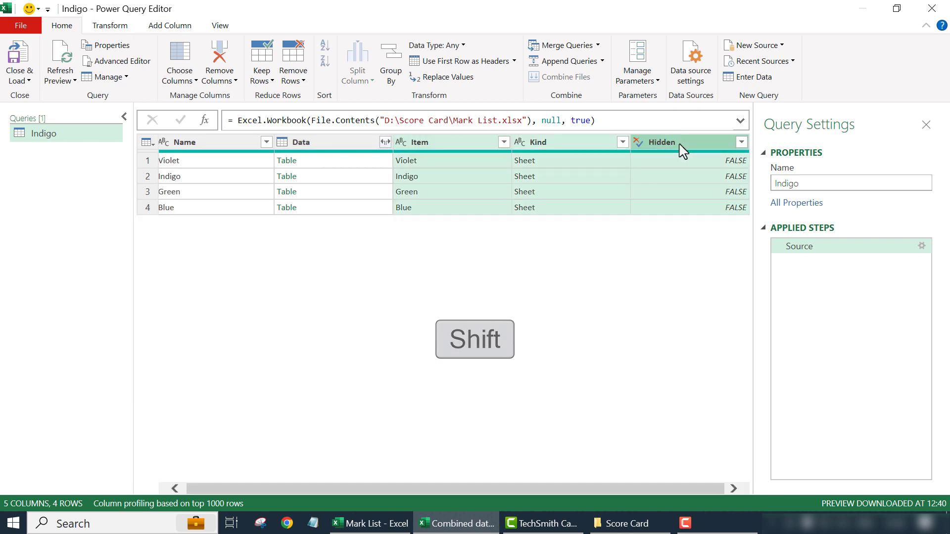
right_click(585, 147)
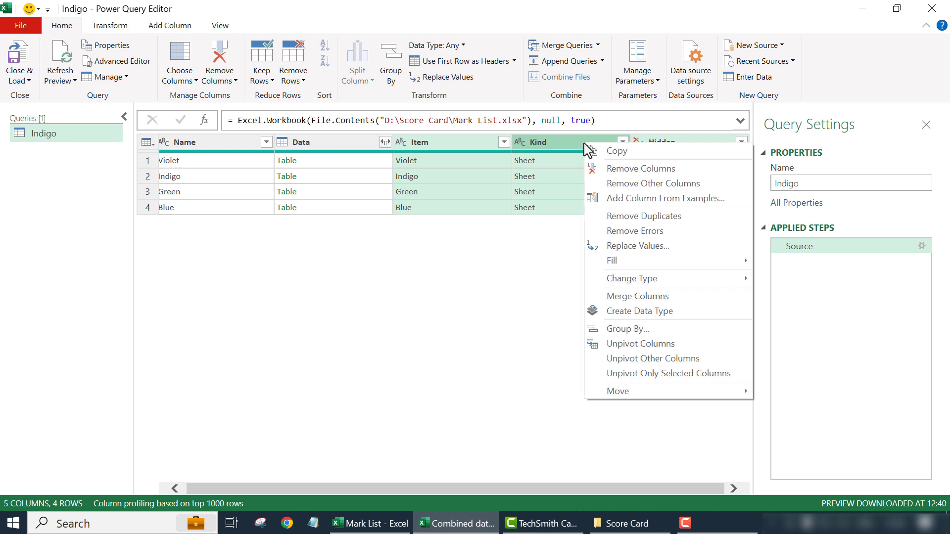
left_click(690, 176)
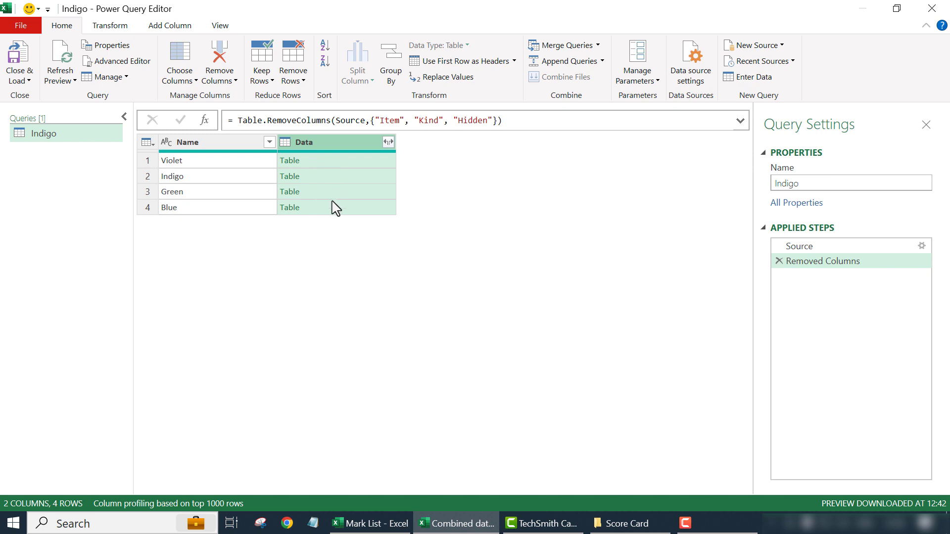
Step: Expand the Data column into Column1 through Column4 without using the original column name as prefix
left_click(388, 142)
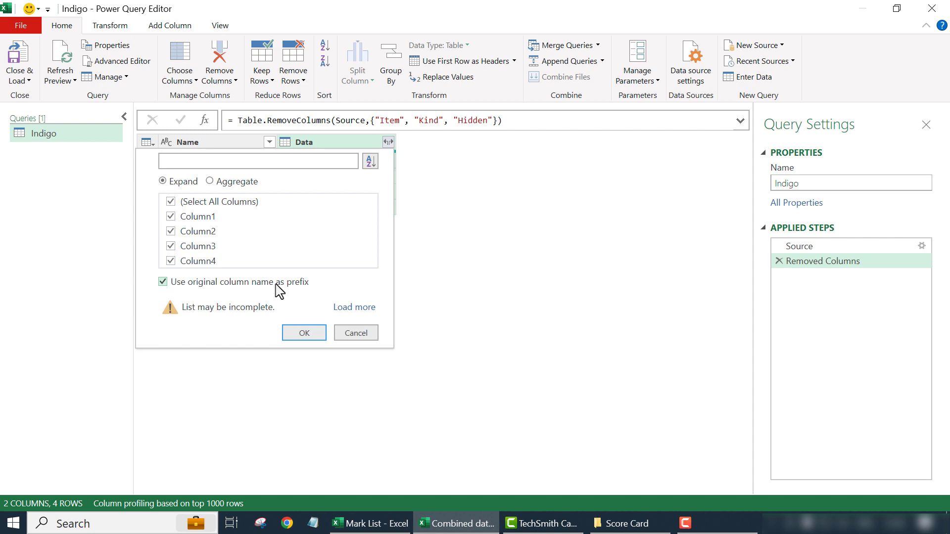
left_click(165, 283)
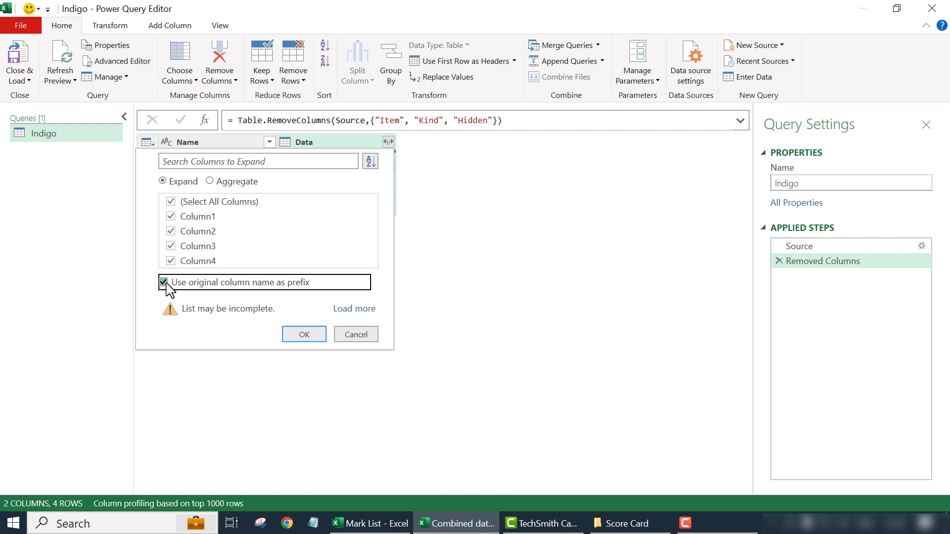
left_click(300, 336)
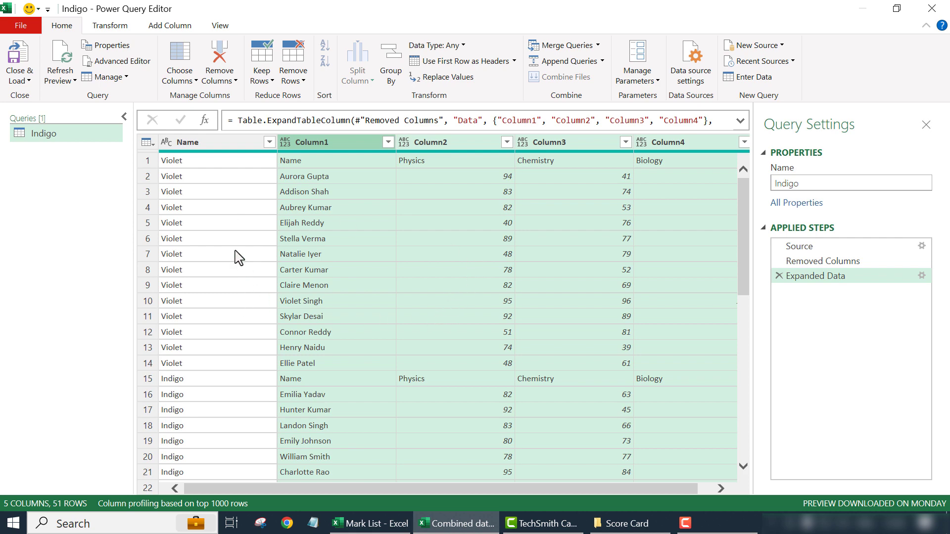
Step: Promote the first row of the expanded table to column headers and look through its rows
scroll(328, 323, "down", 10)
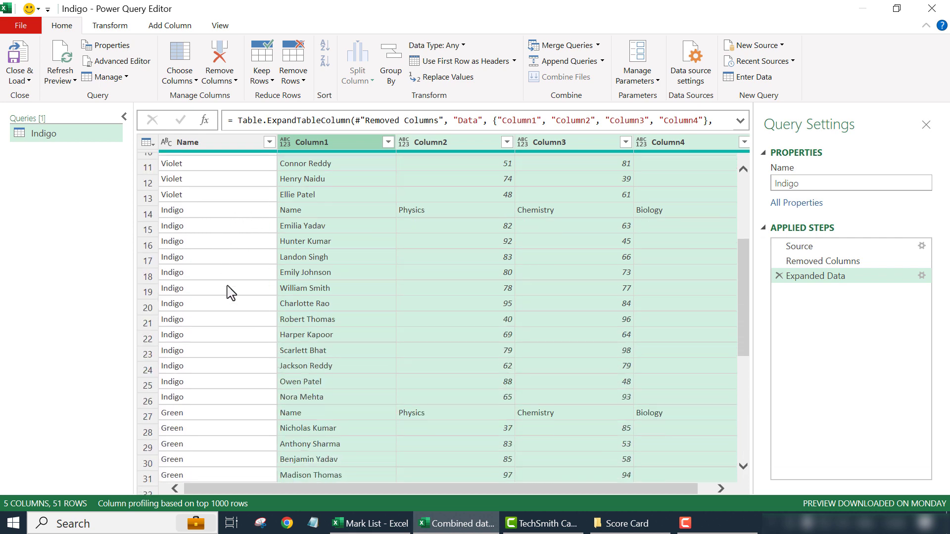
scroll(238, 393, "up", 10)
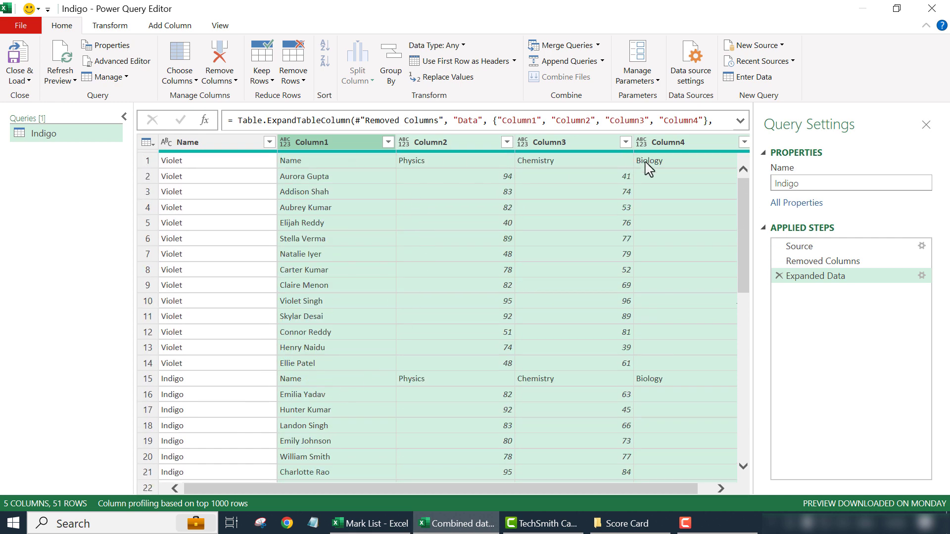
scroll(461, 382, "down", 10)
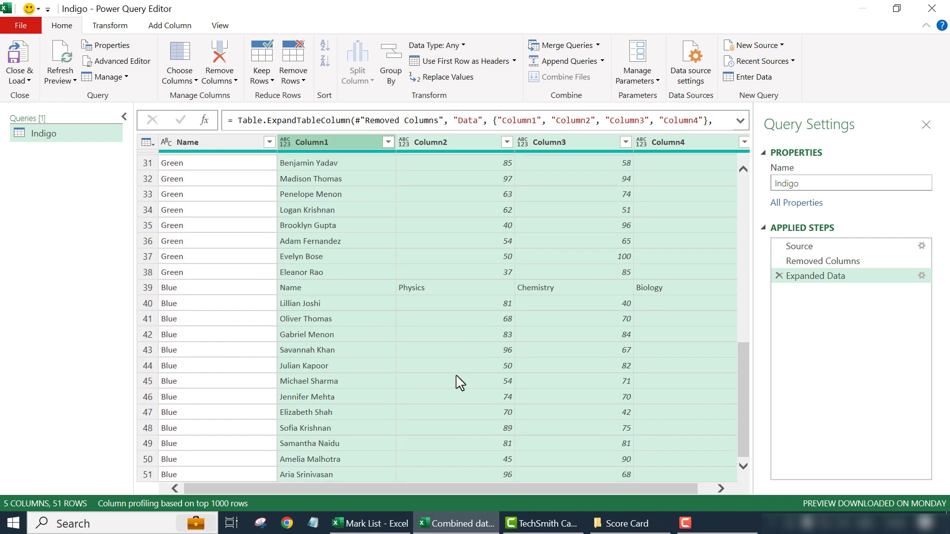
scroll(461, 383, "up", 10)
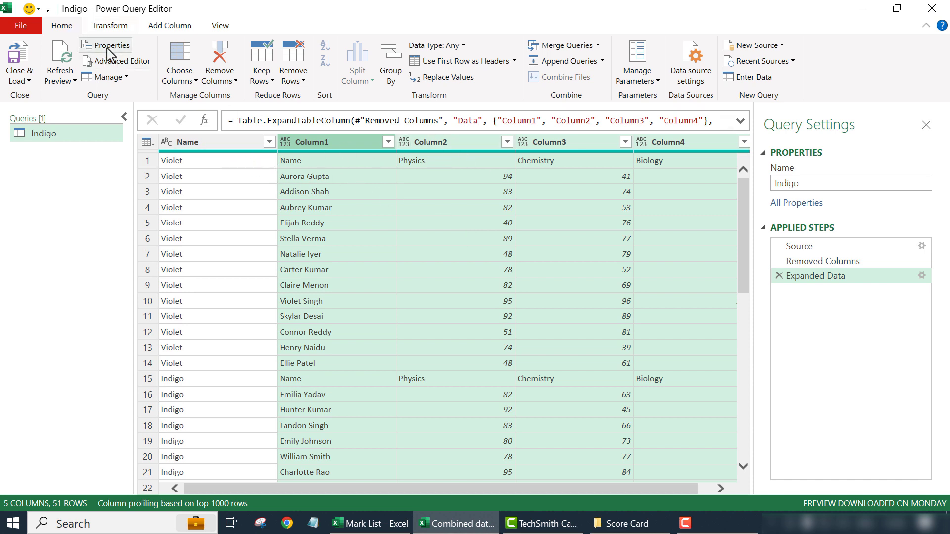
left_click(478, 65)
scroll(369, 309, "down", 5)
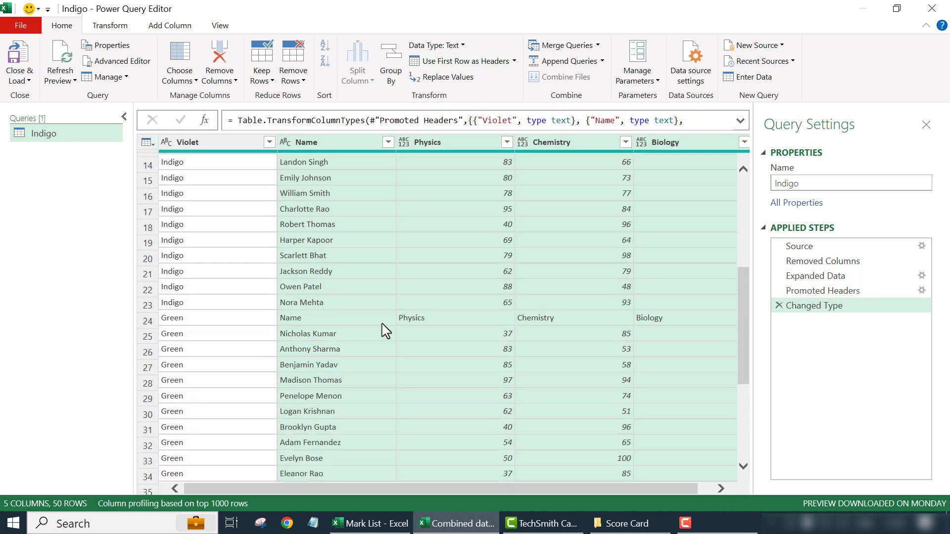
scroll(383, 328, "up", 5)
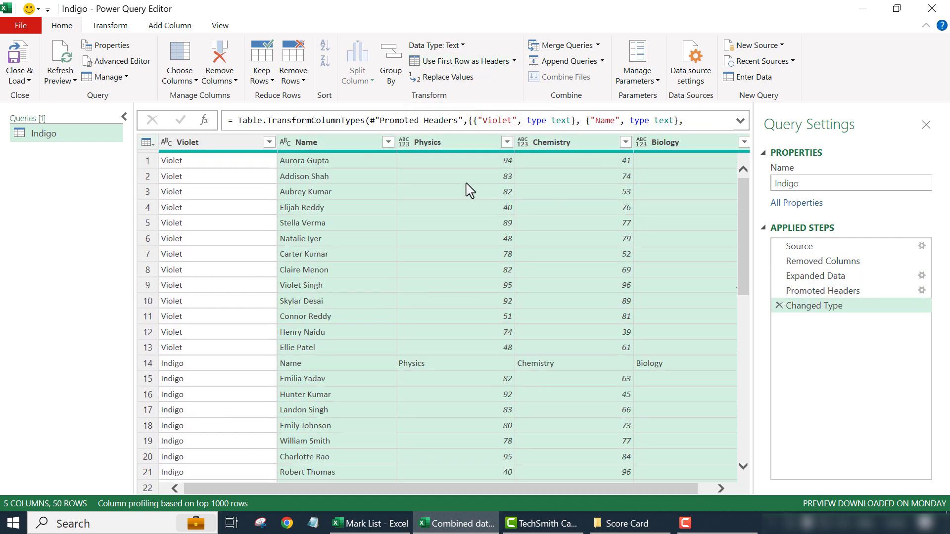
Step: Filter the Physics column to exclude the value "Physics", removing the repeated header rows from the query
left_click(507, 142)
scroll(327, 330, "down", 1)
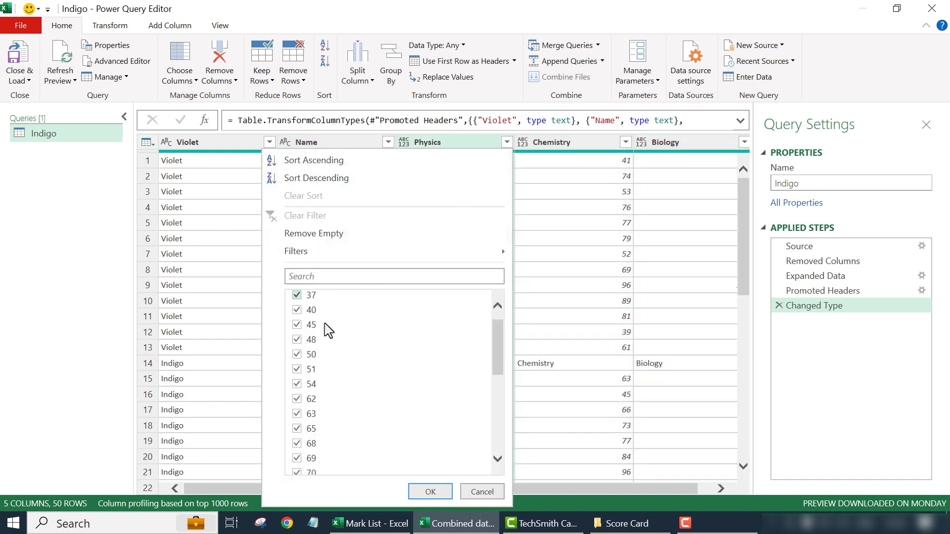
scroll(328, 330, "down", 5)
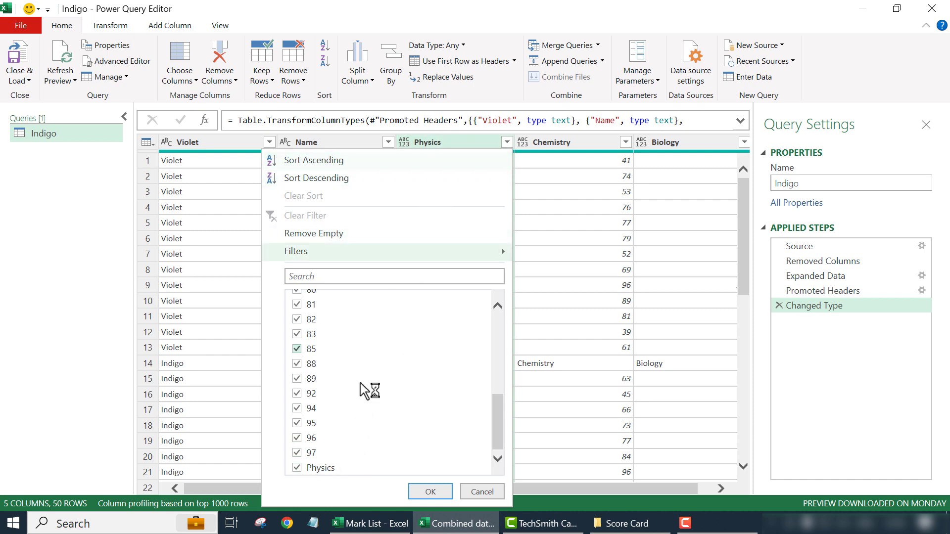
left_click(297, 468)
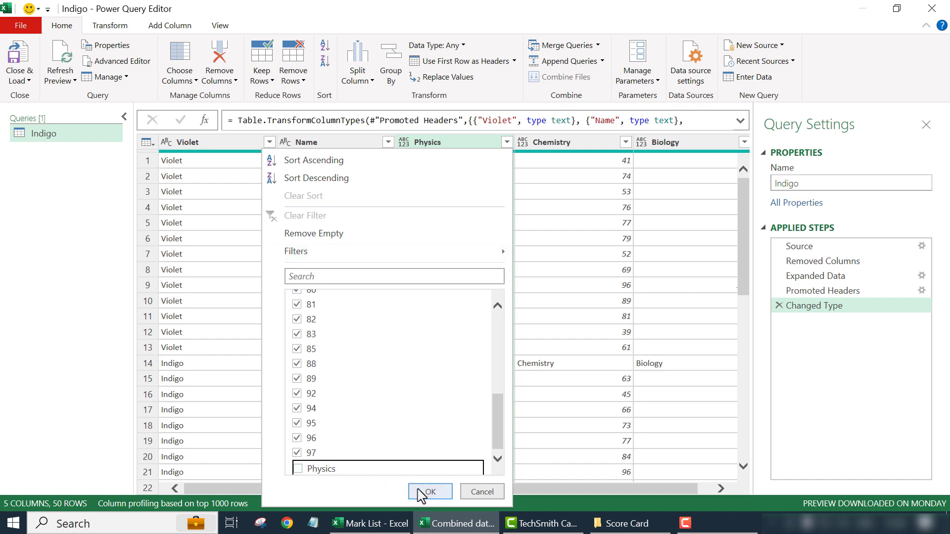
left_click(423, 492)
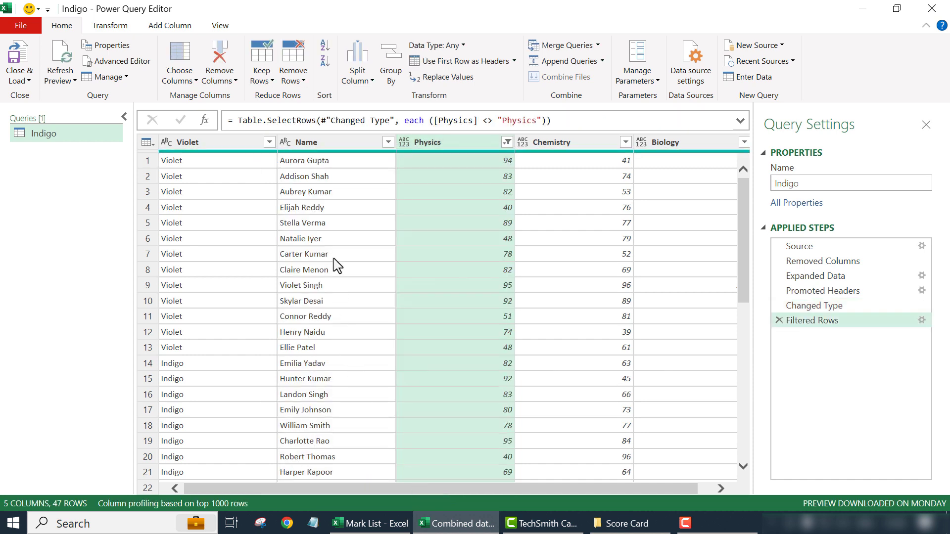
scroll(468, 333, "down", 9)
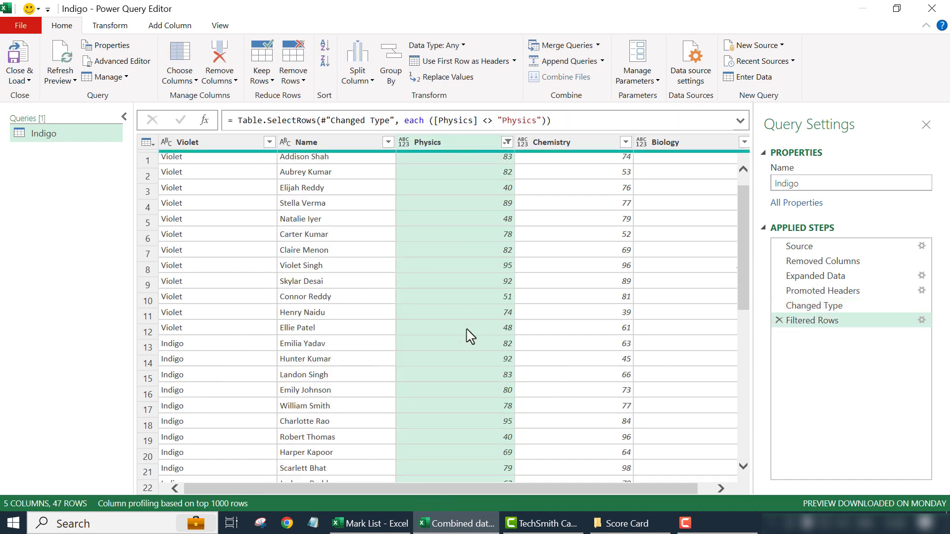
scroll(383, 401, "up", 9)
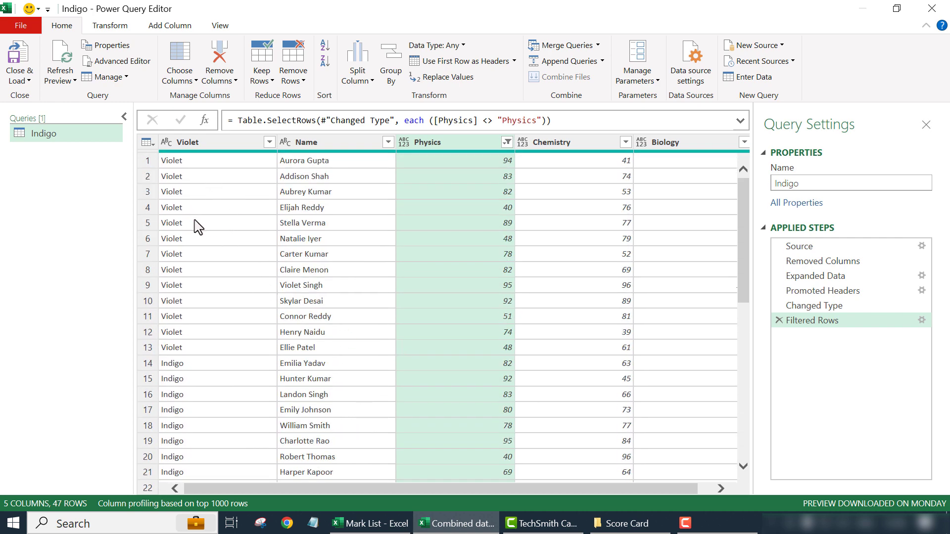
scroll(198, 227, "down", 8)
scroll(199, 337, "up", 8)
Step: Rename the Violet column to Group
right_click(228, 147)
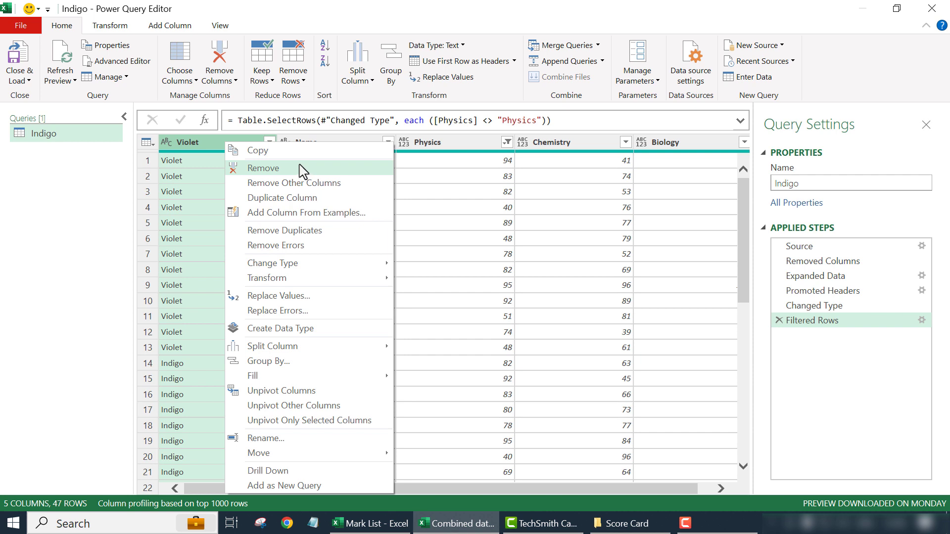
left_click(203, 224)
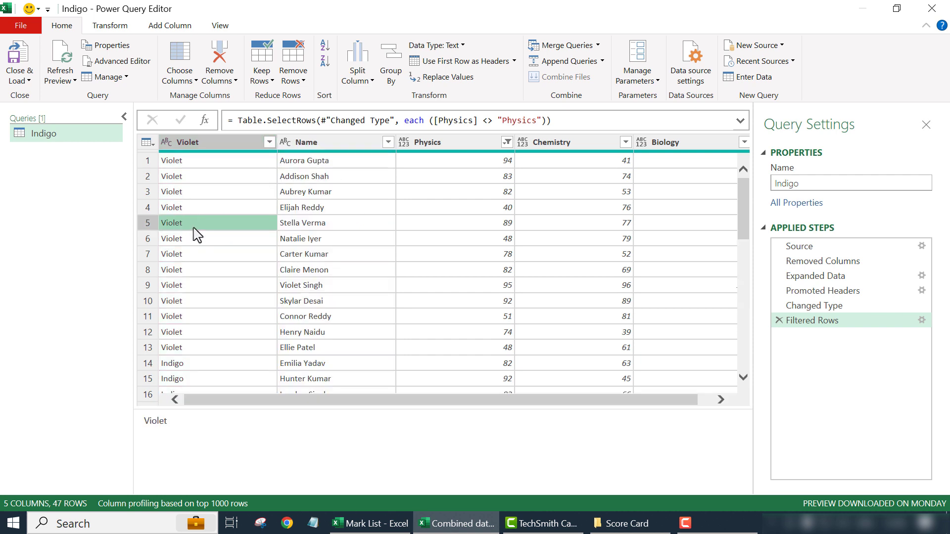
double_click(213, 147)
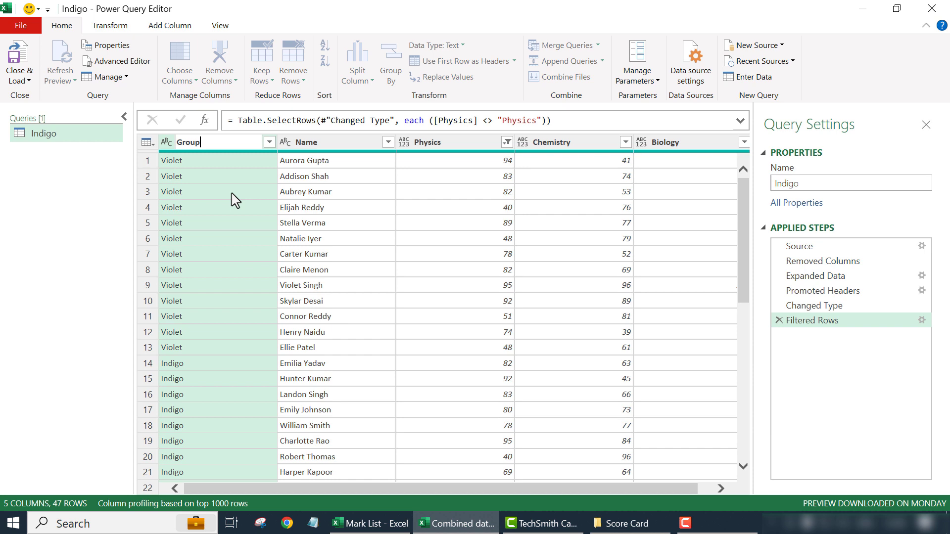
key("Return")
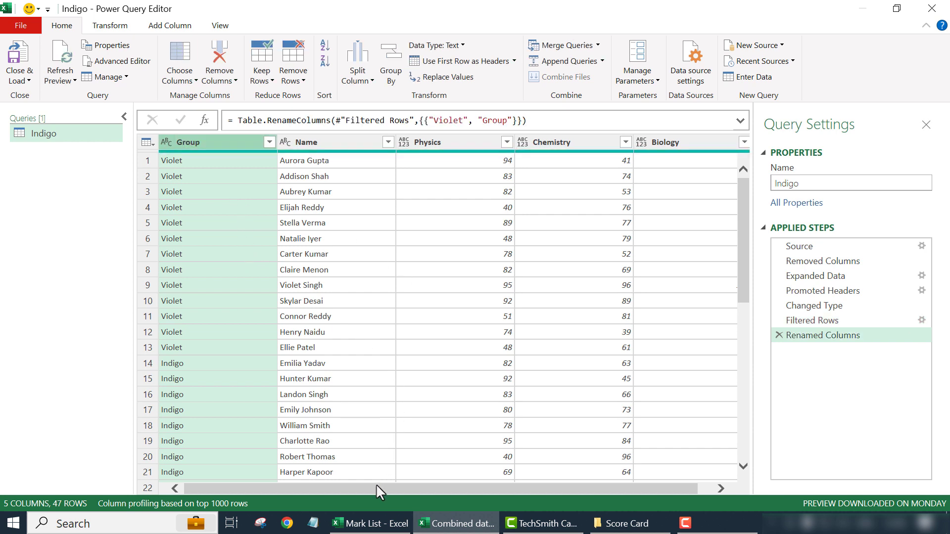
left_click_drag(376, 484, 343, 488)
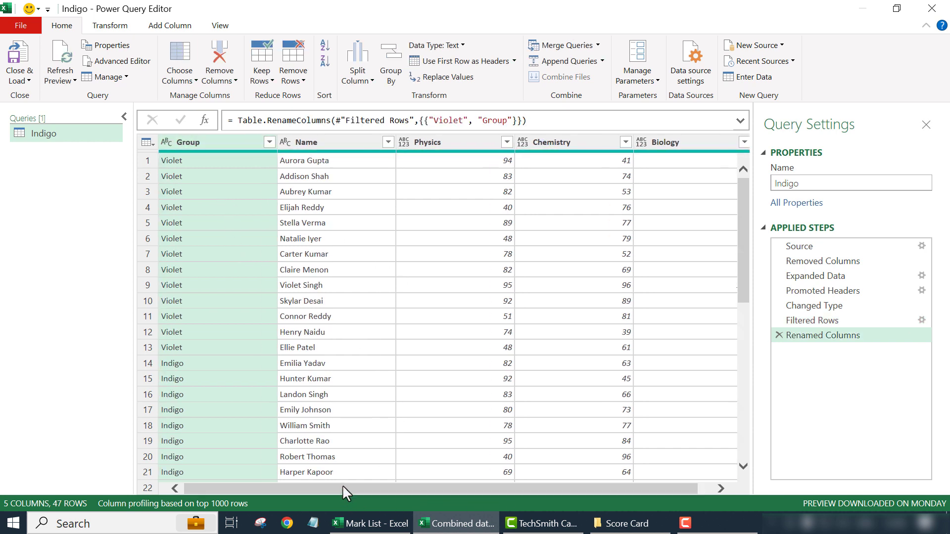
Step: Close the query editor, load the combined table into the workbook, and review its rows
left_click(26, 60)
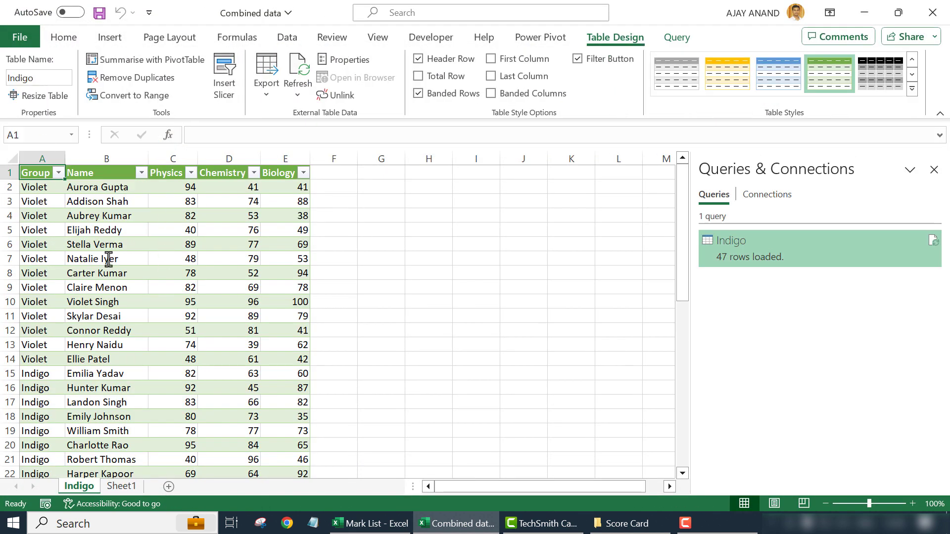
scroll(59, 246, "down", 10)
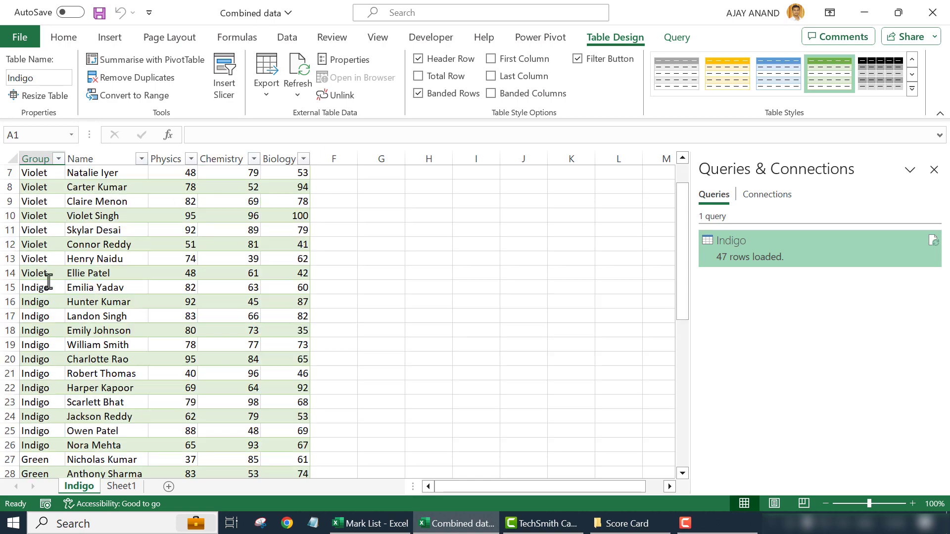
scroll(57, 341, "down", 1)
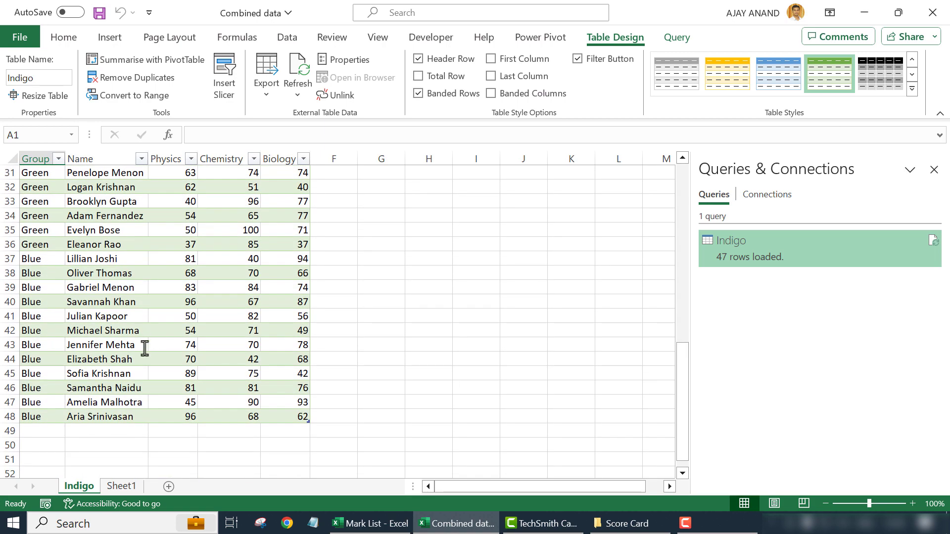
scroll(101, 351, "up", 10)
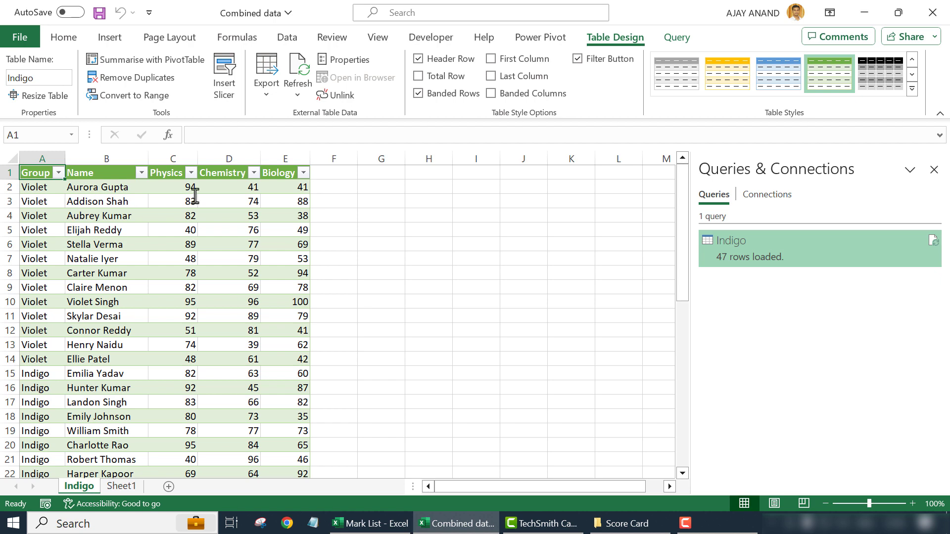
scroll(206, 382, "down", 2)
scroll(208, 366, "up", 2)
Step: Turn off the filter buttons in the loaded table's header row and look through the table
mouse_move(754, 266)
left_click(578, 60)
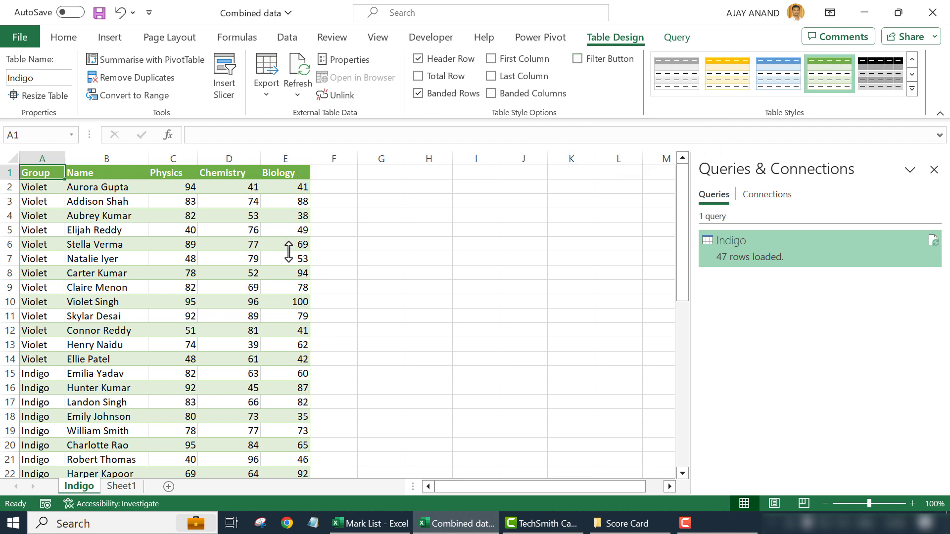
scroll(116, 309, "down", 8)
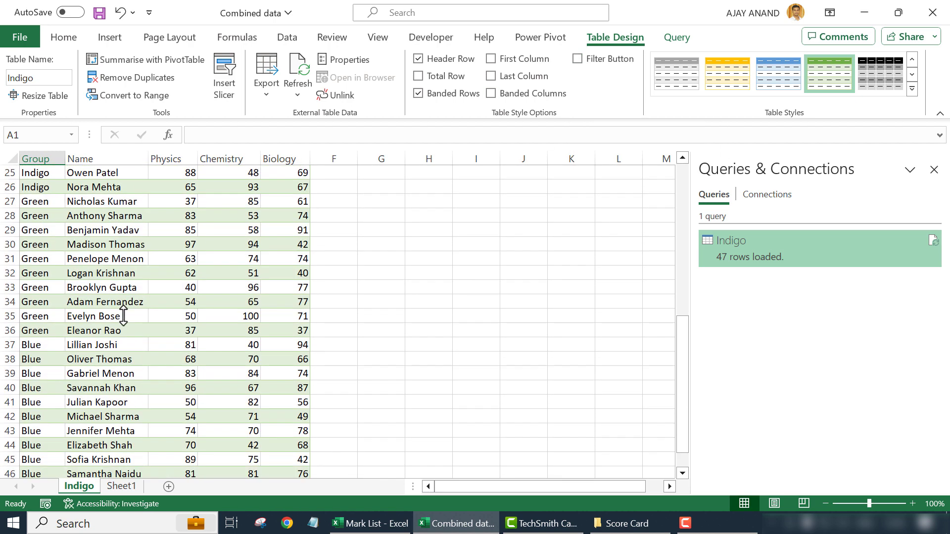
scroll(123, 316, "up", 4)
scroll(127, 317, "up", 4)
Step: Open the Additional Data workbook from the Score Card folder and view its Orange, Red and Yellow sheets
left_click(352, 523)
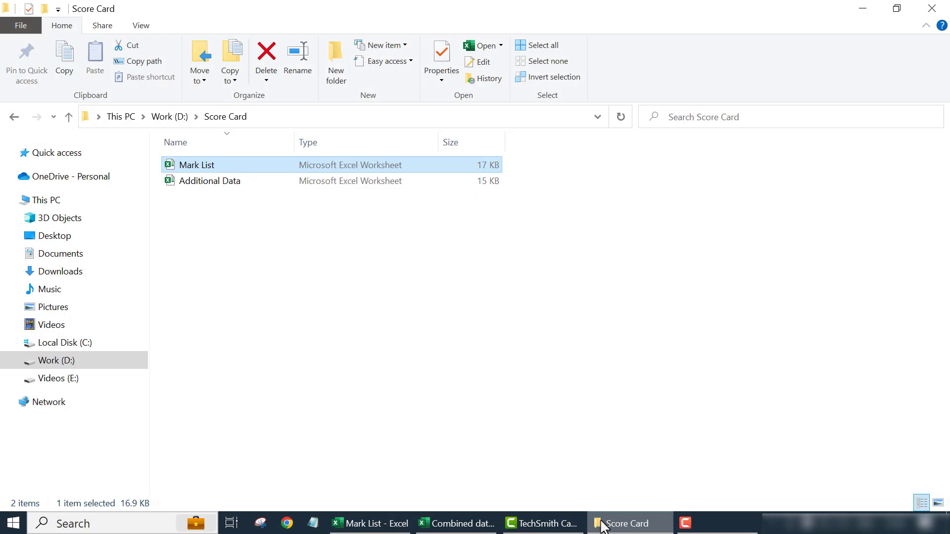
left_click(610, 522)
double_click(229, 182)
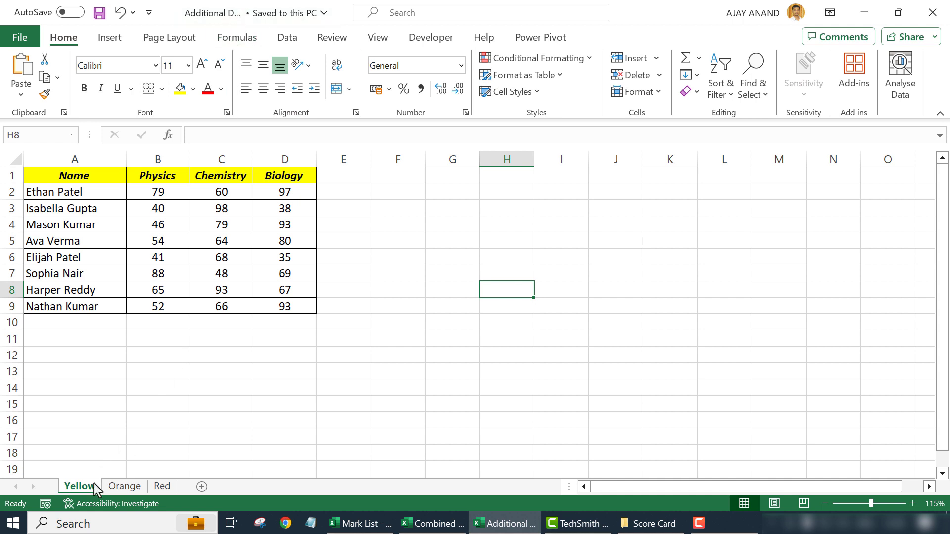
left_click(127, 487)
left_click(164, 487)
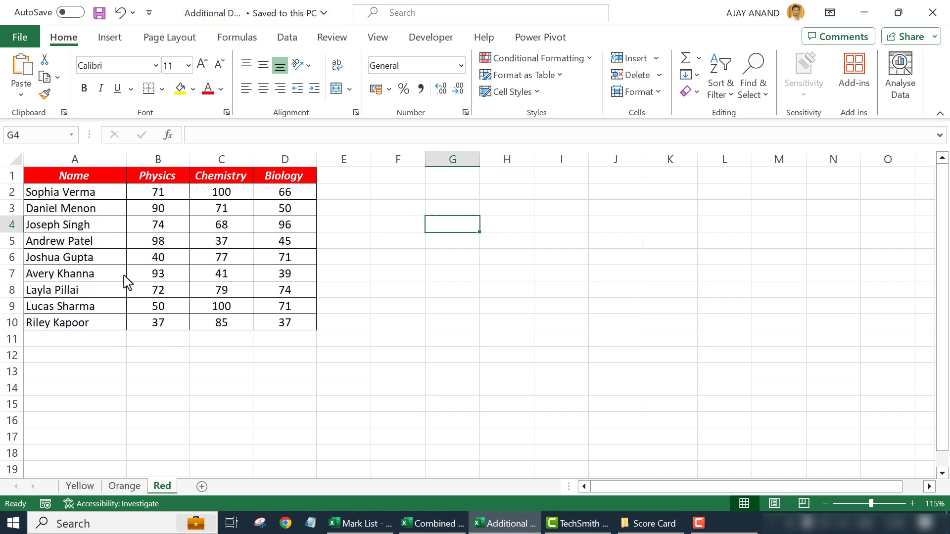
left_click(128, 487)
left_click(90, 485)
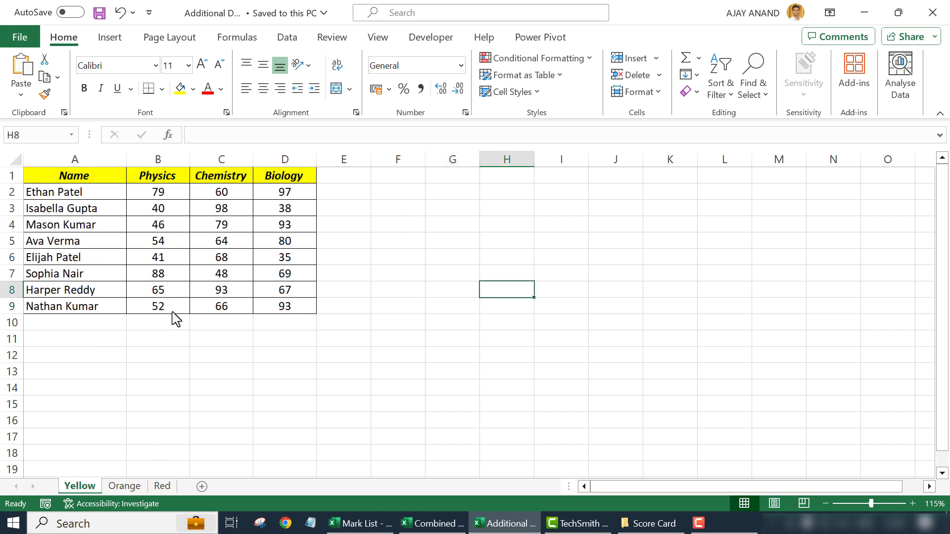
Step: Copy the Yellow, Orange and Red sheets together to the end of Mark List.xlsx and view the copied Orange and Red sheets
left_click(162, 486, "shift")
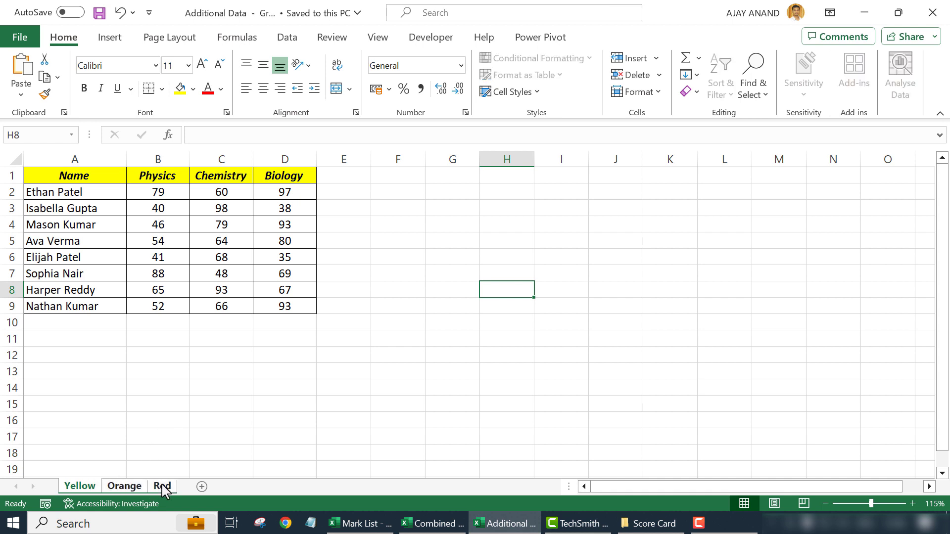
right_click(136, 485)
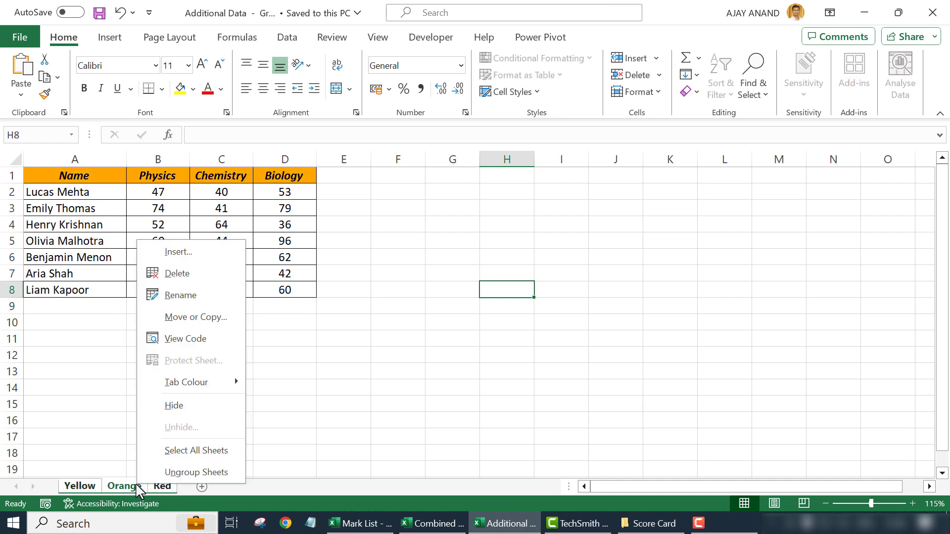
left_click(232, 320)
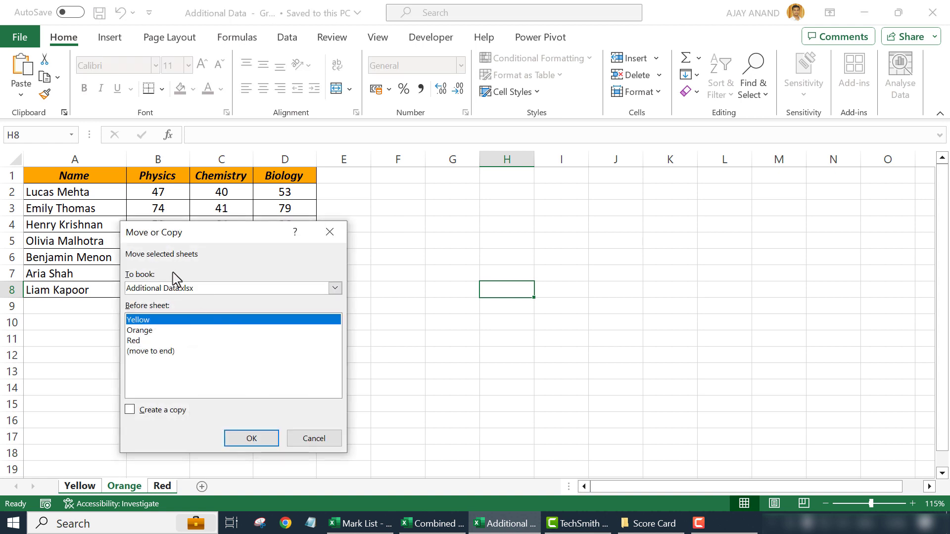
left_click(333, 289)
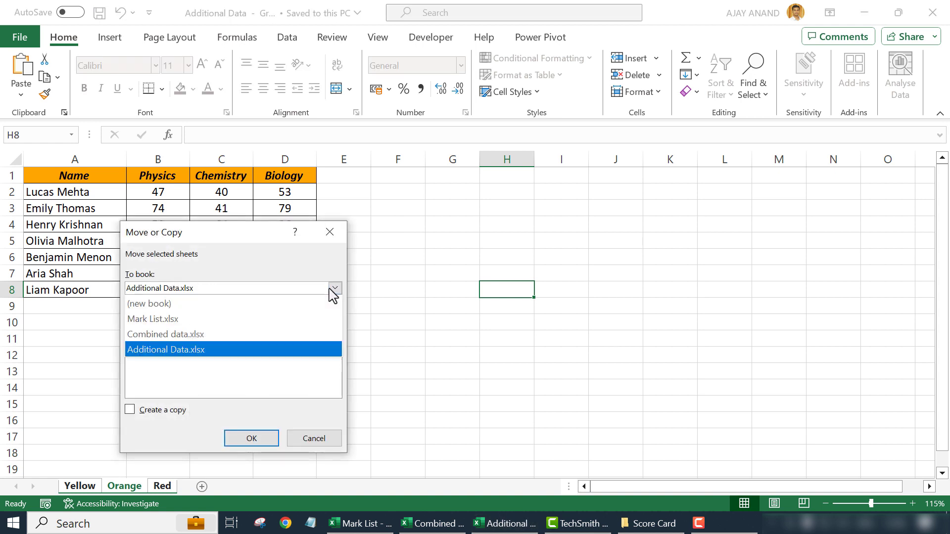
left_click(256, 322)
left_click(162, 362)
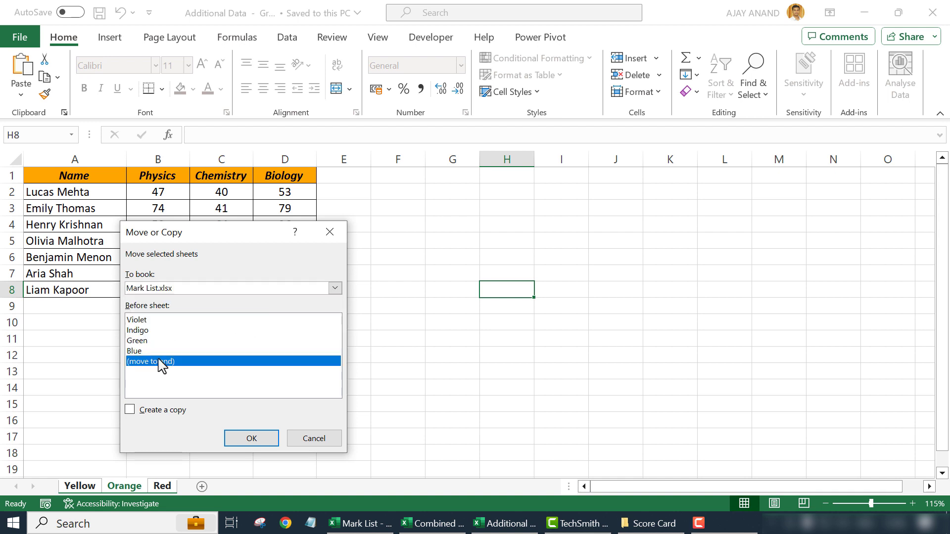
left_click(129, 410)
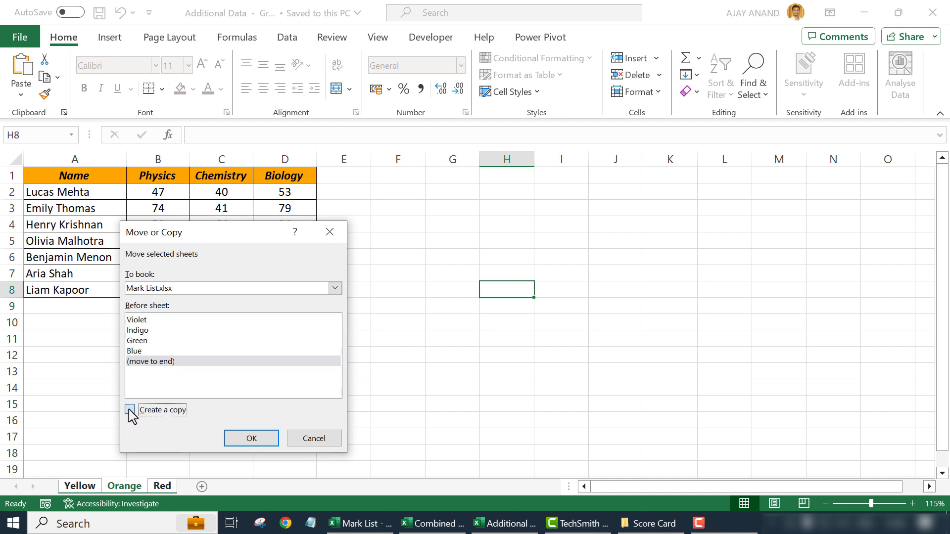
left_click(240, 440)
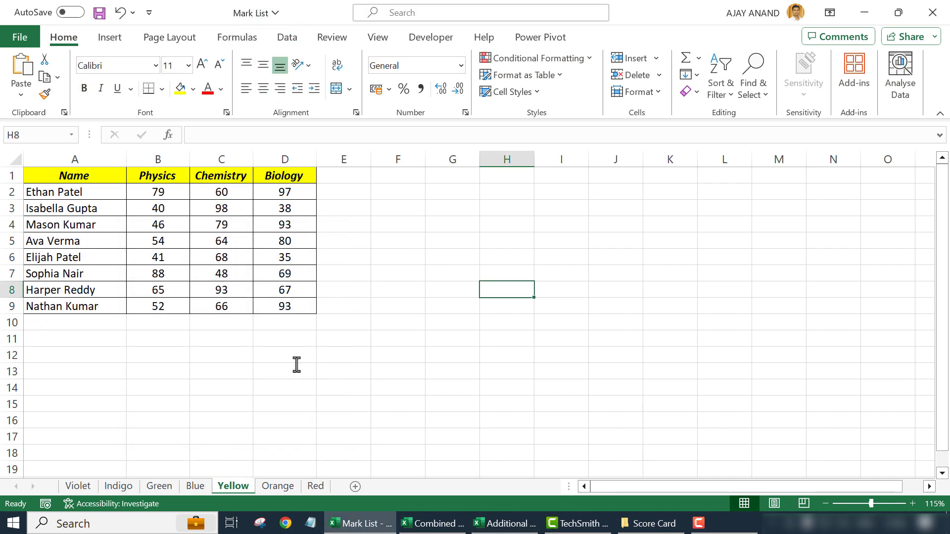
left_click(276, 486)
left_click(316, 487)
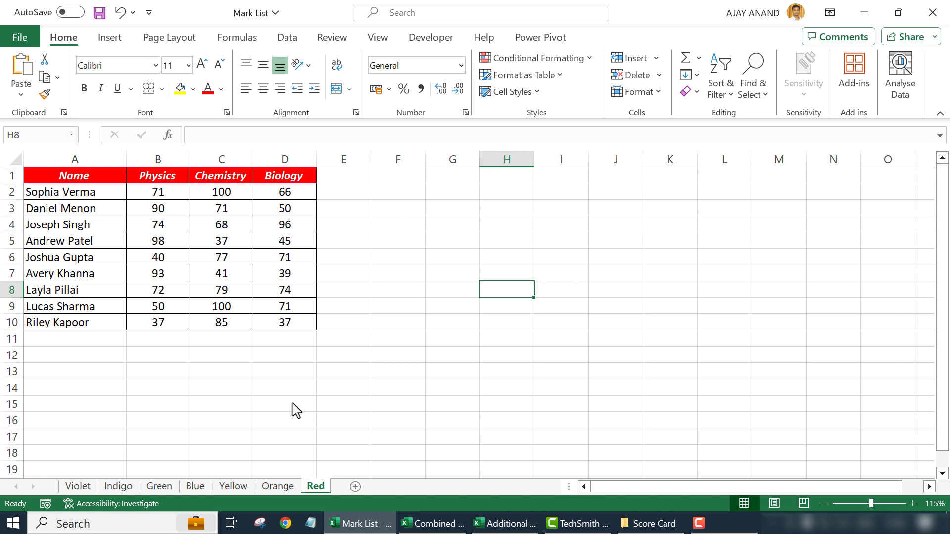
Step: Save and close Mark List.xlsx, and close the Additional Data workbook
left_click(933, 11)
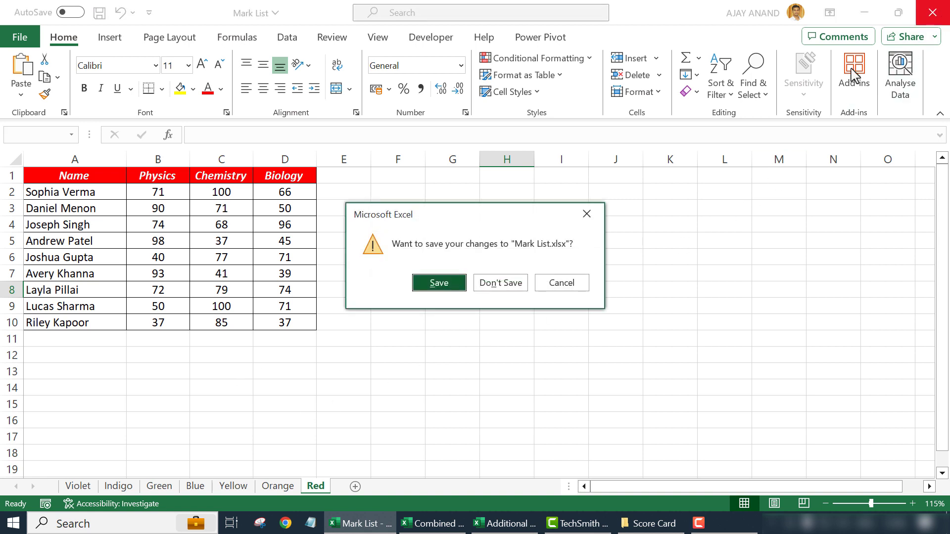
left_click(441, 287)
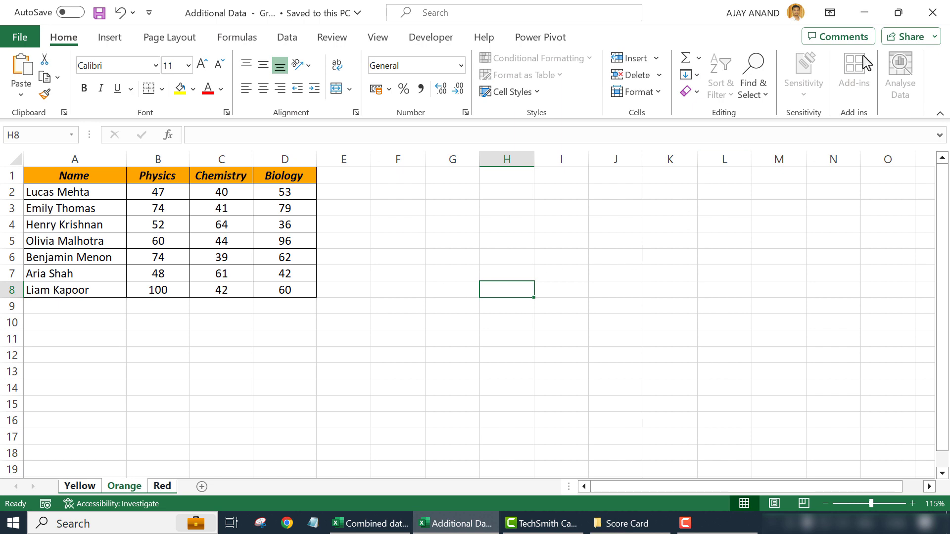
left_click(933, 12)
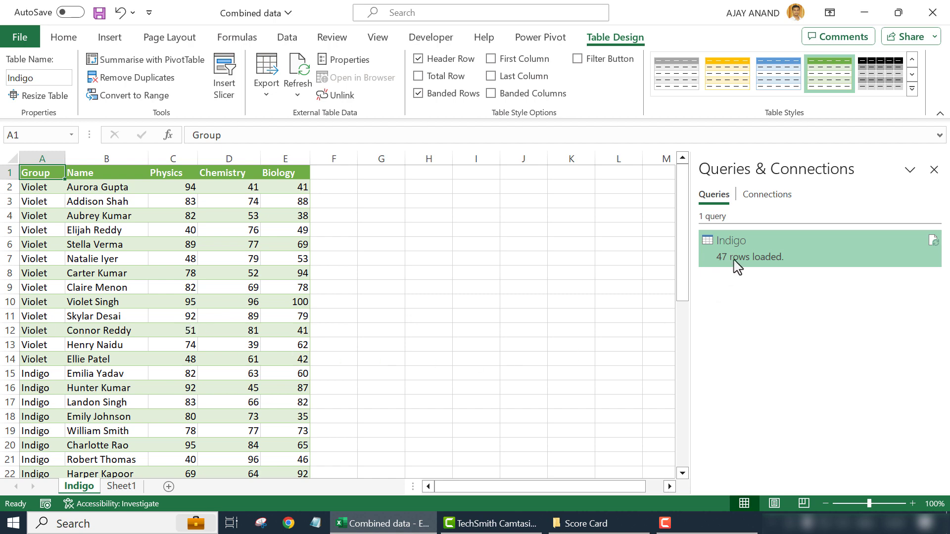
Step: Refresh the combined table in the Combined data workbook and review its Yellow, Orange and Red group rows
mouse_move(732, 263)
scroll(208, 346, "down", 11)
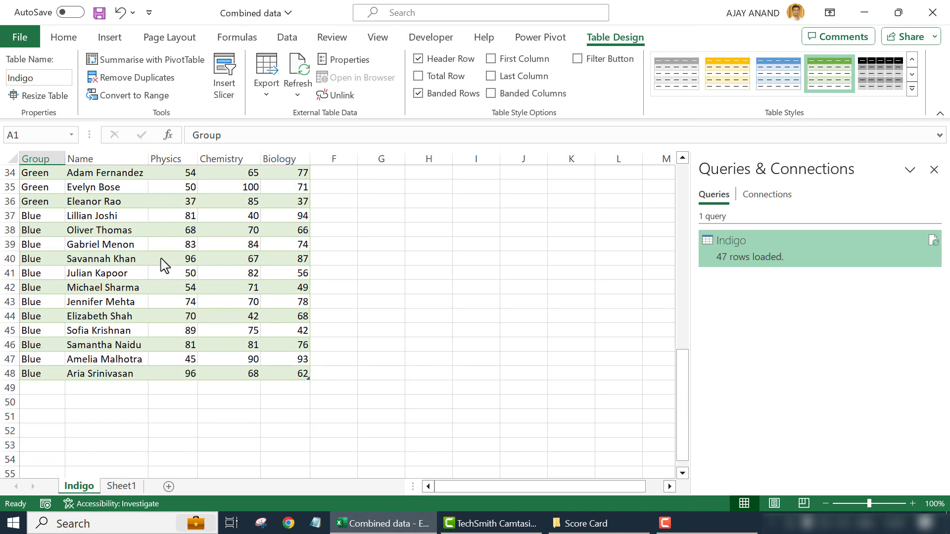
right_click(161, 259)
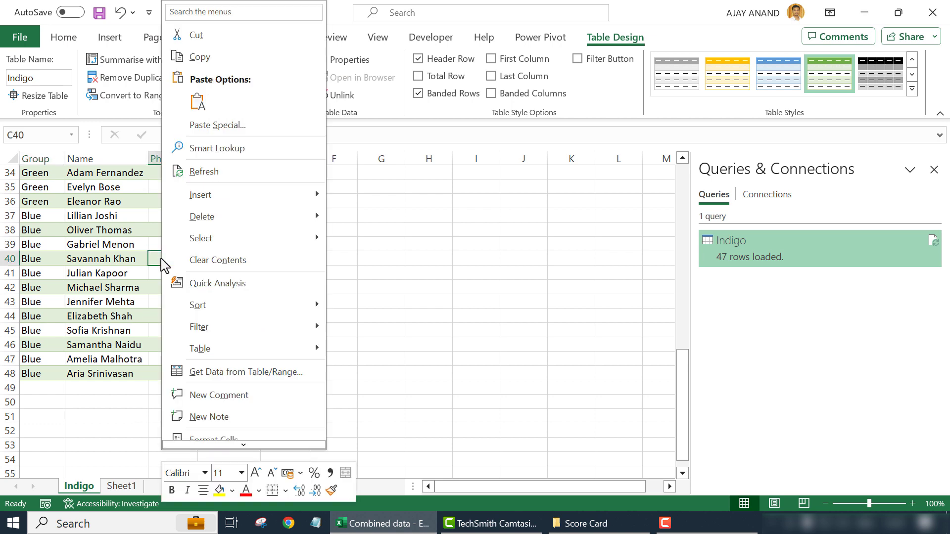
left_click(269, 185)
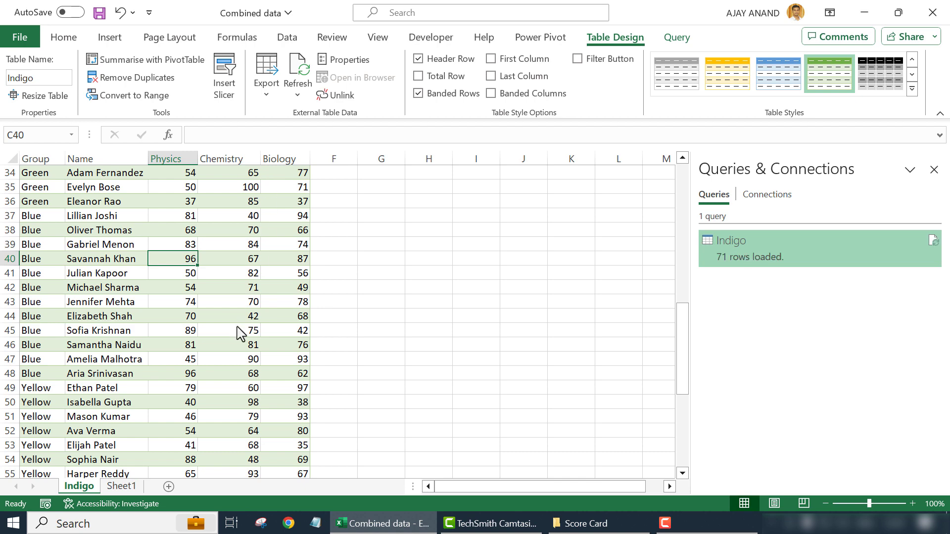
scroll(238, 332, "down", 3)
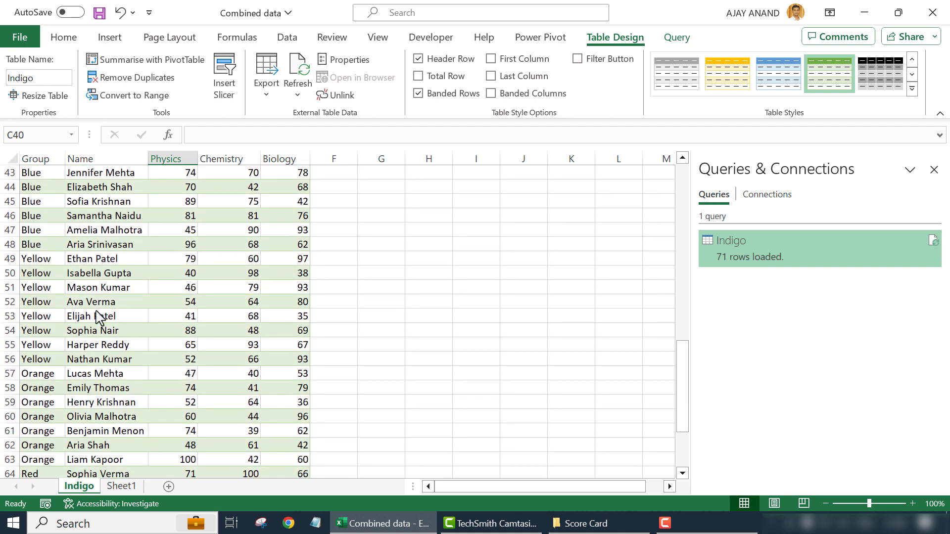
scroll(54, 277, "down", 4)
scroll(58, 296, "up", 4)
scroll(61, 297, "down", 1)
scroll(61, 310, "down", 3)
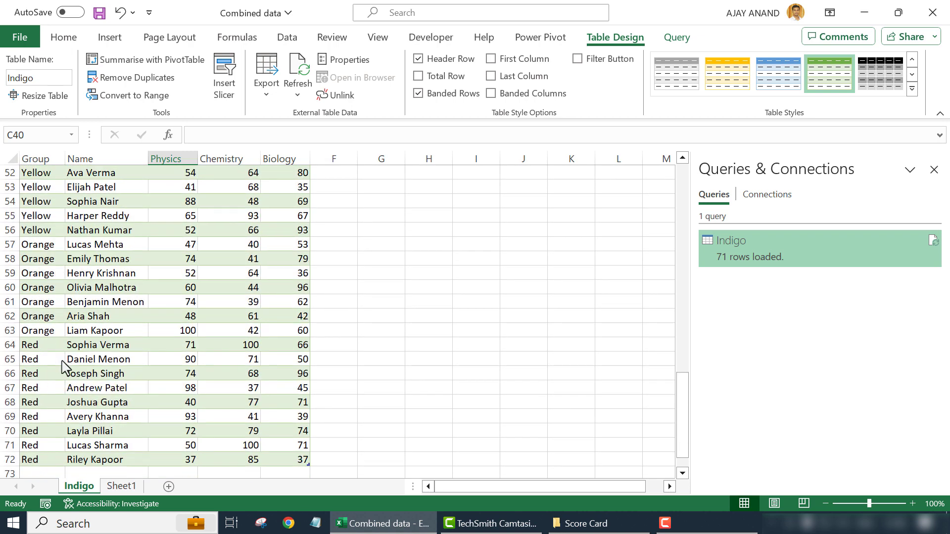
scroll(134, 297, "up", 6)
scroll(179, 313, "up", 12)
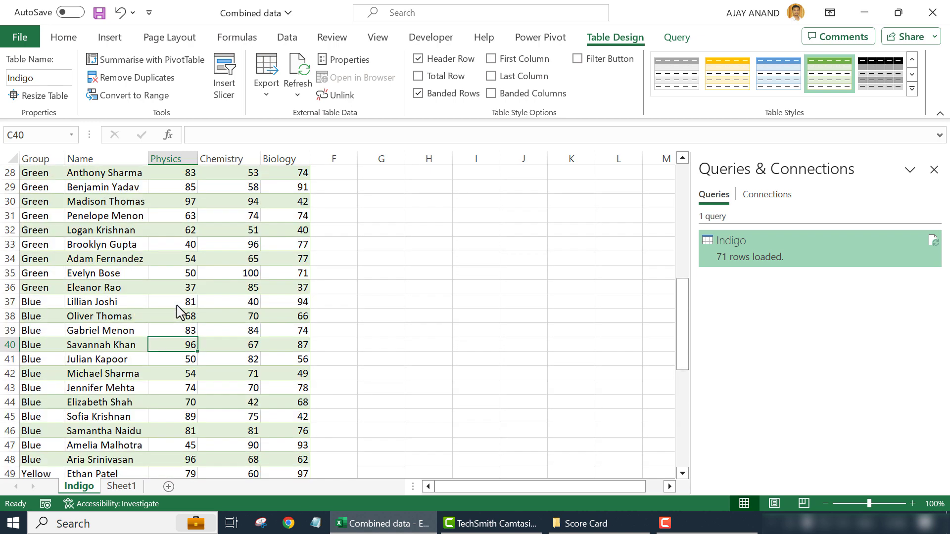